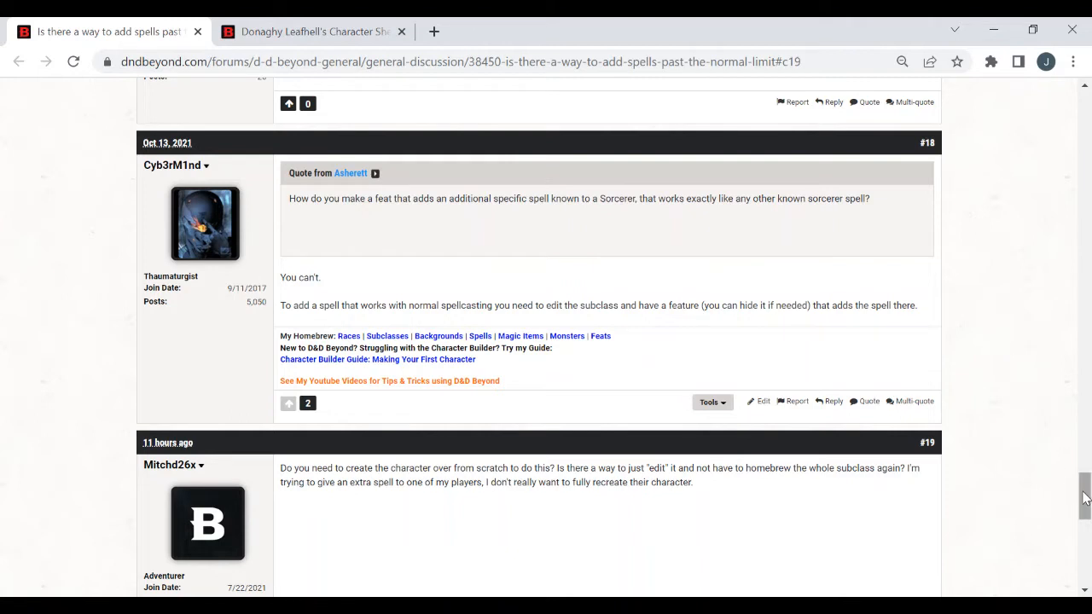
- Read the forum question about giving an existing character an extra spell, and look over the level 1 sorcerer's character sheet
{"action": "left_click_drag", "start_coordinate": [1085, 499], "coordinate": [1085, 503]}
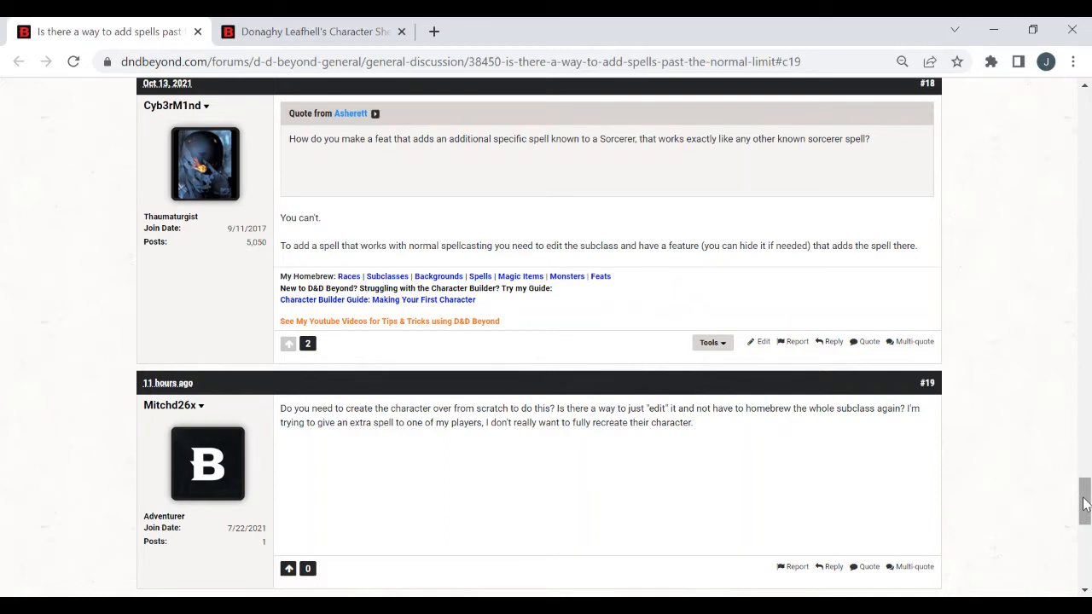
{"action": "scroll", "coordinate": [1084, 507], "scroll_direction": "down", "scroll_amount": 1}
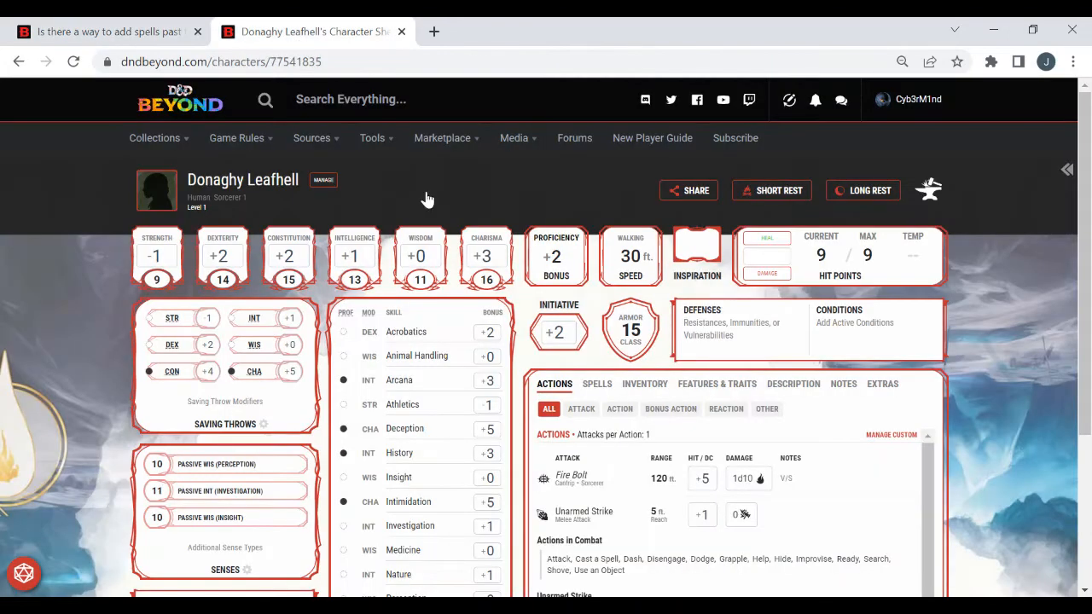
{"action": "left_click", "coordinate": [296, 34]}
{"action": "mouse_move", "coordinate": [418, 145]}
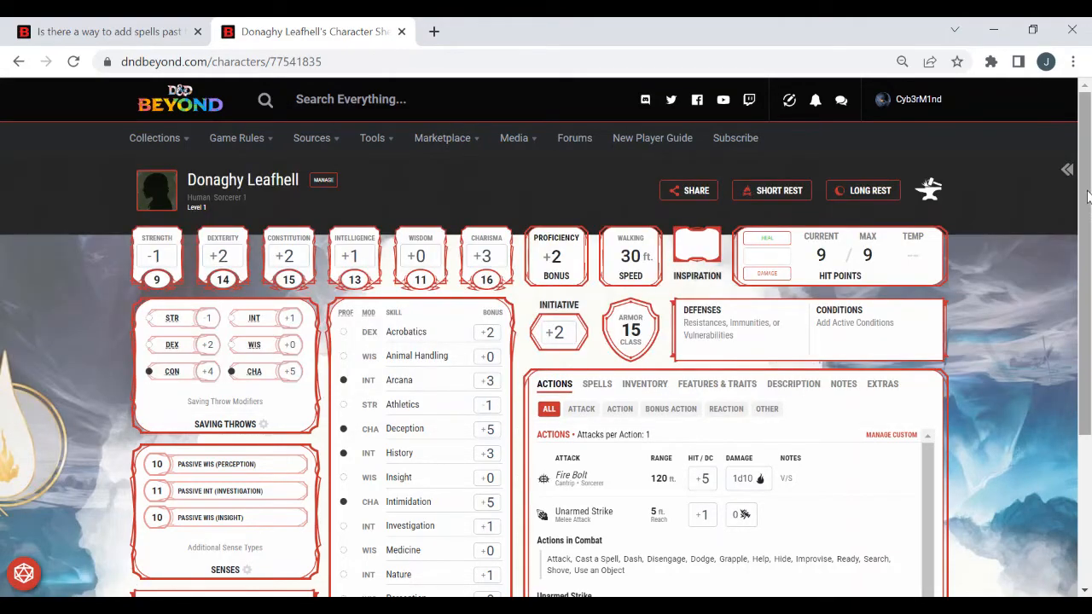
{"action": "left_click_drag", "start_coordinate": [1088, 220], "coordinate": [1084, 256]}
{"action": "scroll", "coordinate": [1090, 335], "scroll_direction": "down", "scroll_amount": 1}
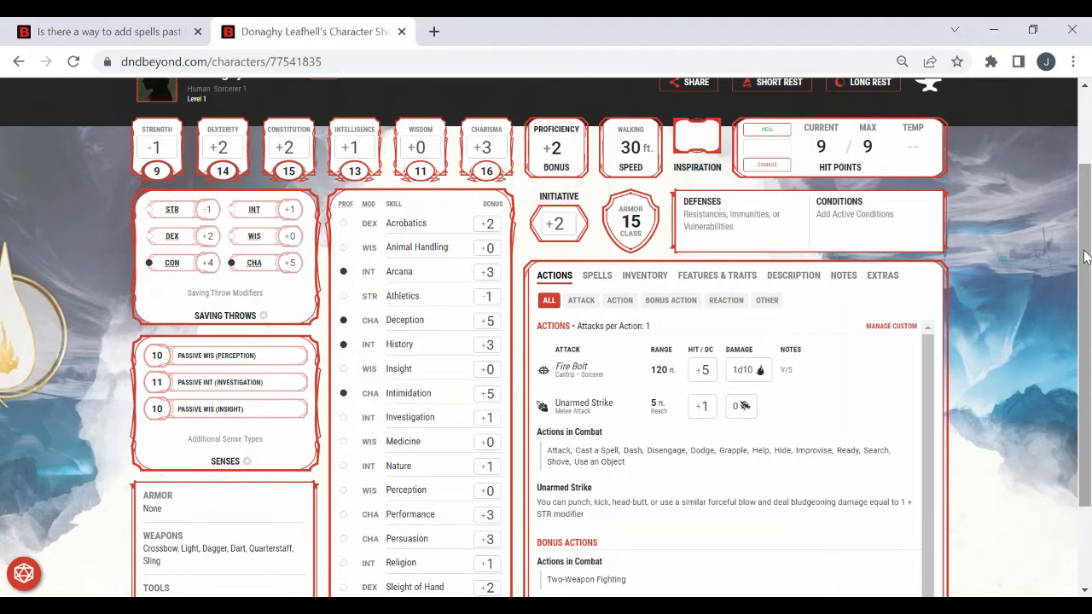
{"action": "left_click_drag", "start_coordinate": [1085, 257], "coordinate": [1077, 213]}
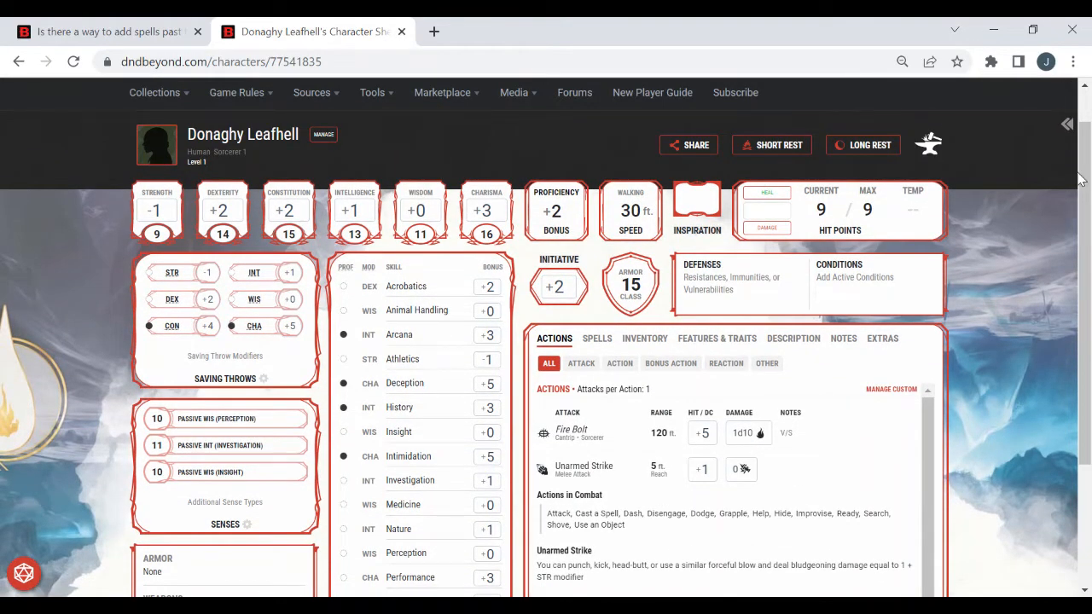
{"action": "left_click_drag", "start_coordinate": [1081, 184], "coordinate": [1078, 137]}
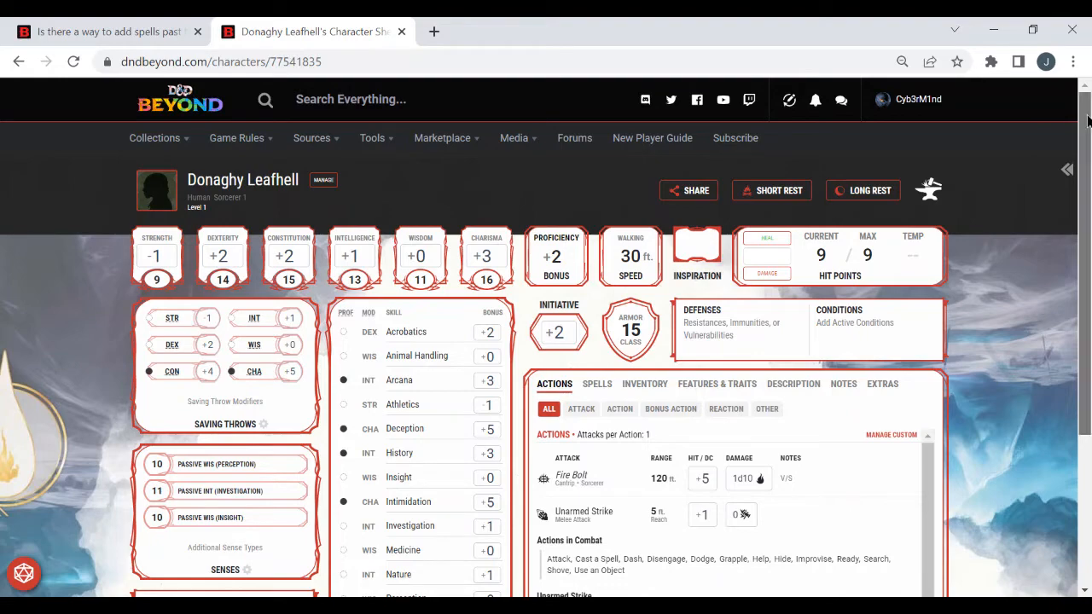
{"action": "scroll", "coordinate": [1087, 121], "scroll_direction": "down", "scroll_amount": 3}
{"action": "scroll", "coordinate": [1087, 121], "scroll_direction": "up", "scroll_amount": 3}
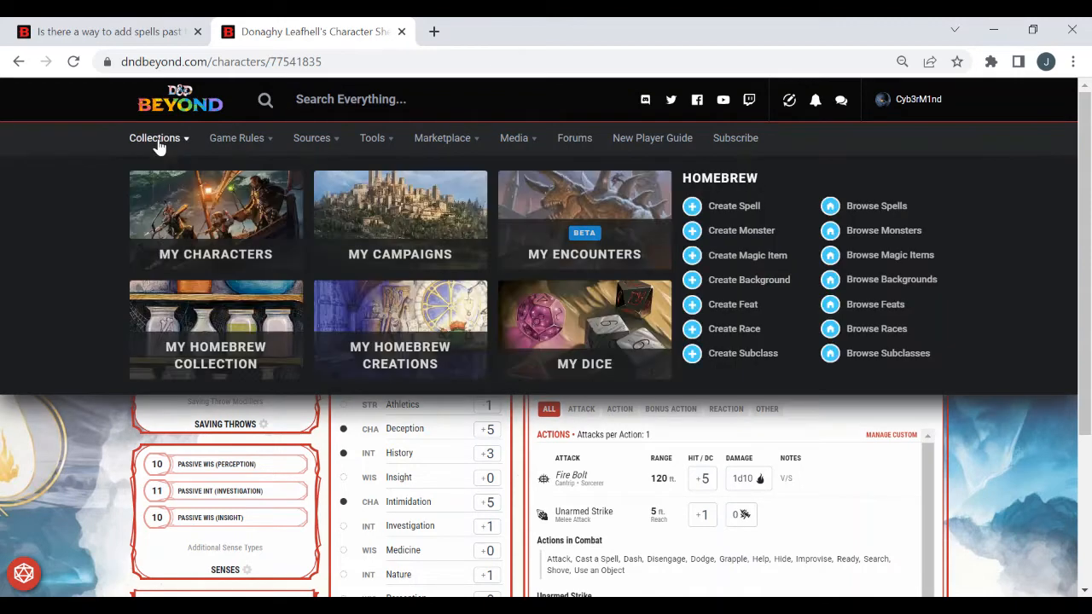
- Open the Create Subclass homebrew page in a new browser tab and switch to it
{"action": "mouse_move", "coordinate": [154, 139]}
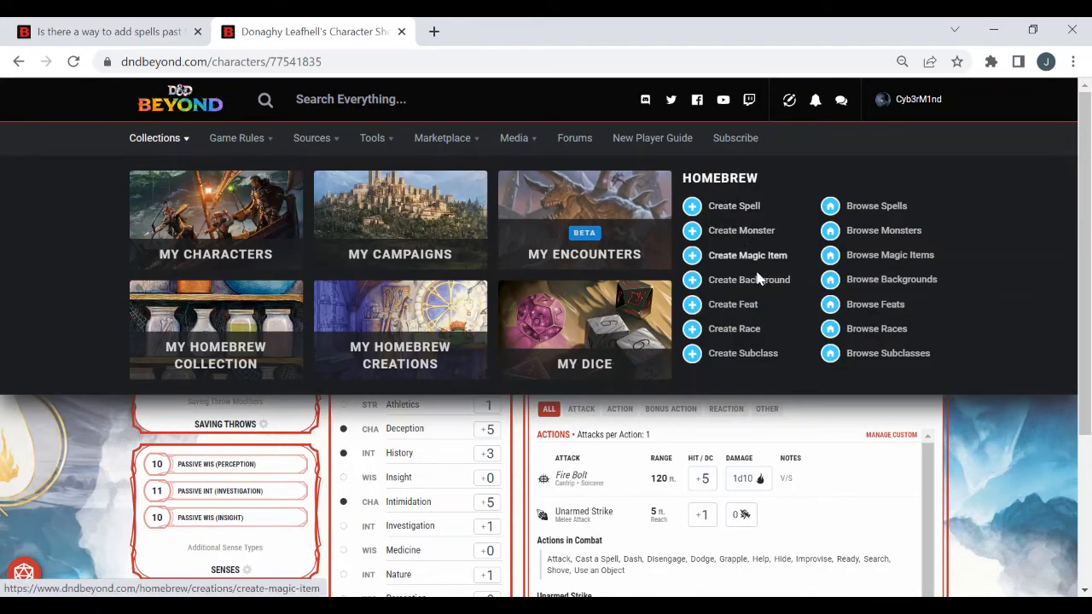
{"action": "right_click", "coordinate": [751, 362]}
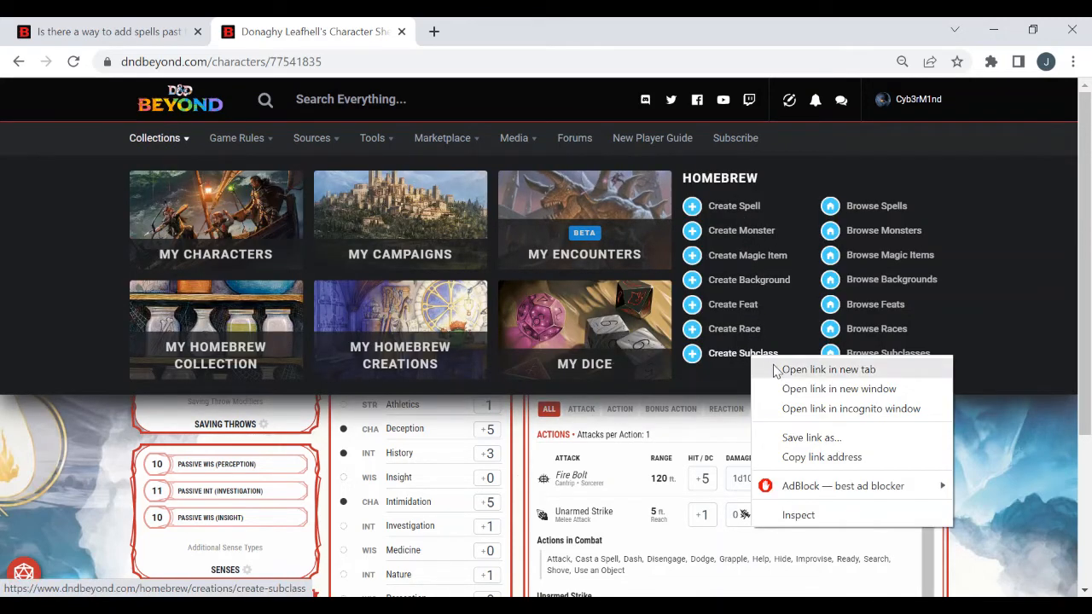
{"action": "left_click", "coordinate": [778, 369]}
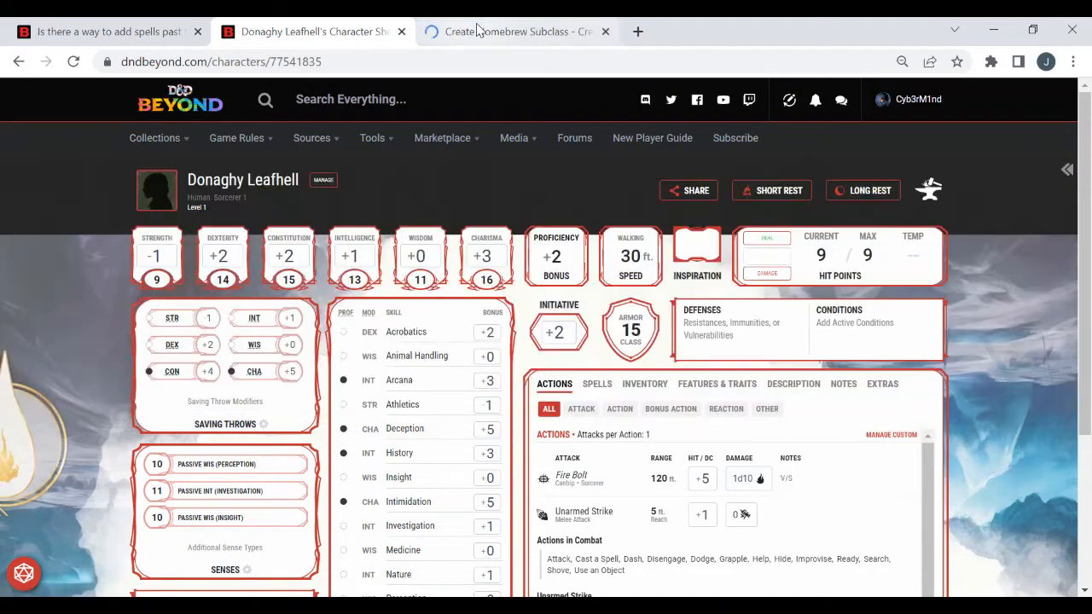
{"action": "key", "text": "ctrl+Tab"}
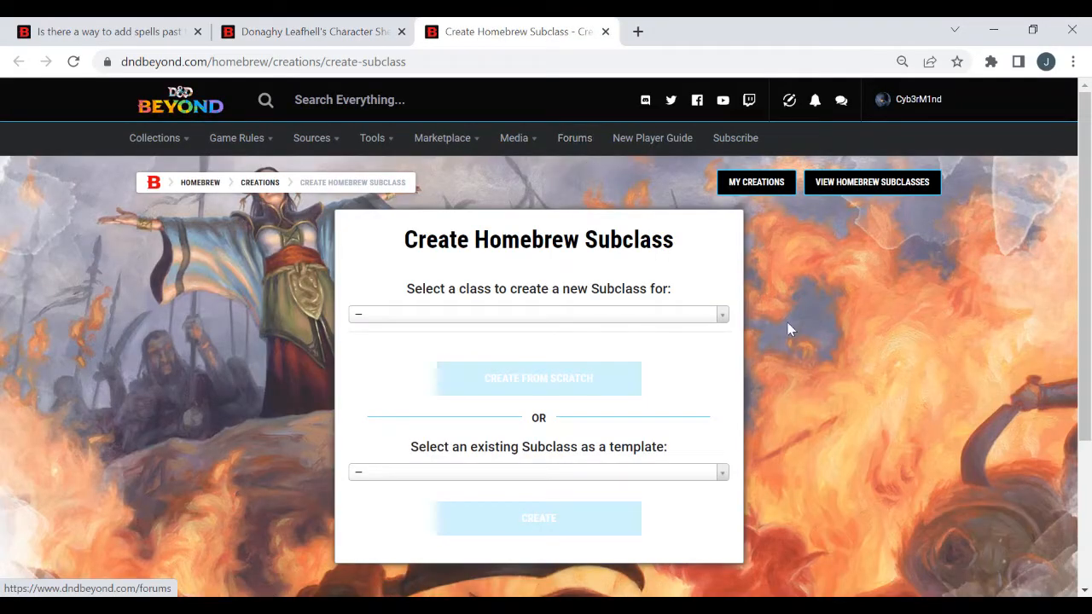
- Create a homebrew Sorcerer subclass using the existing Draconic Bloodline subclass as the template, and dismiss the introductory notice
{"action": "scroll", "coordinate": [819, 320], "scroll_direction": "down", "scroll_amount": 3}
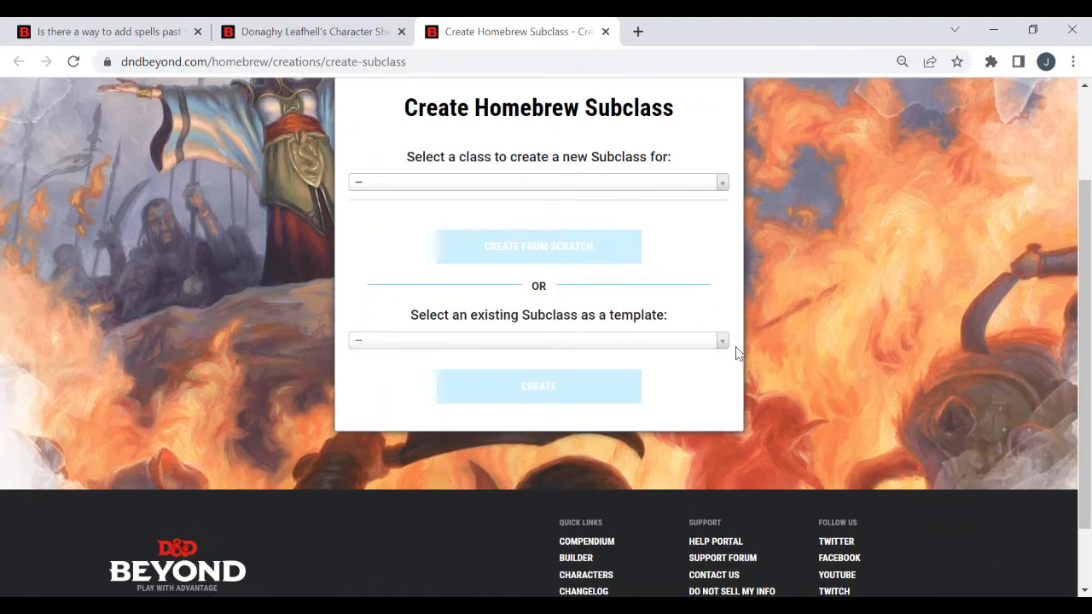
{"action": "left_click", "coordinate": [419, 345]}
{"action": "left_click", "coordinate": [419, 351]}
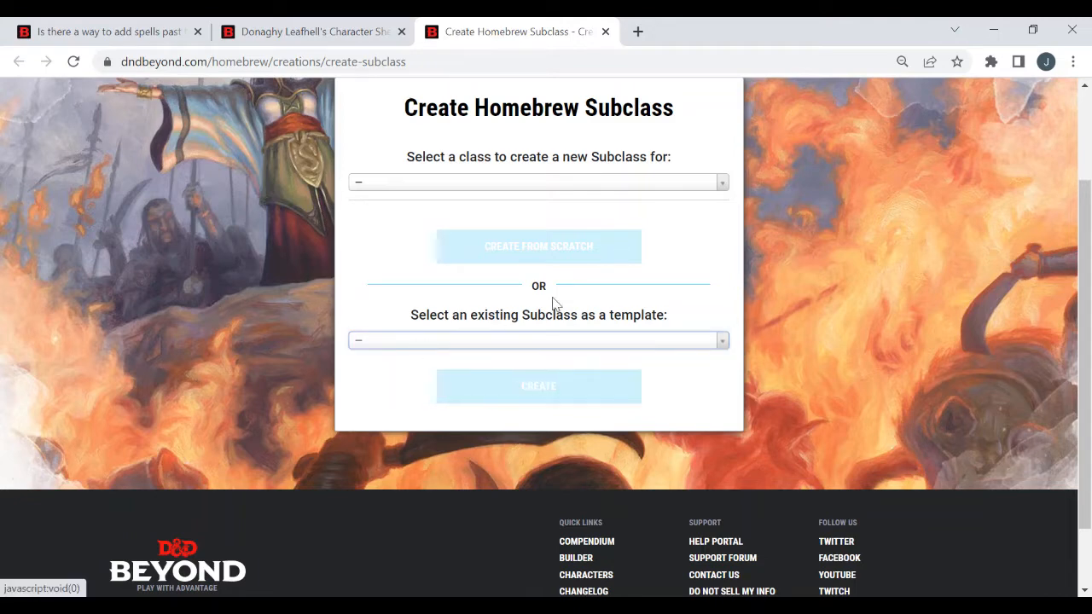
{"action": "left_click", "coordinate": [528, 187]}
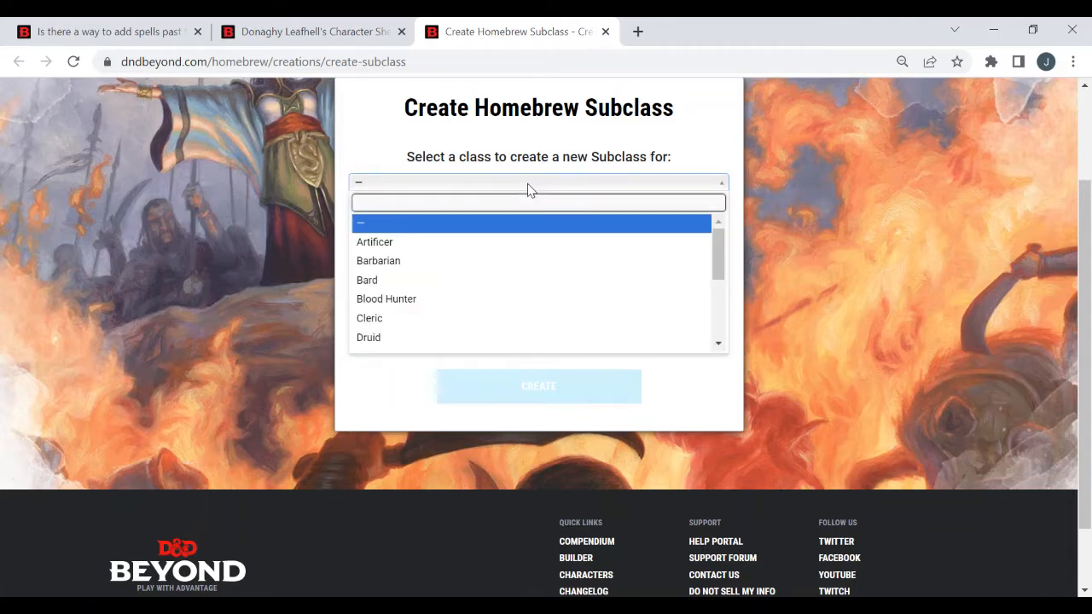
{"action": "type", "text": "sorc"}
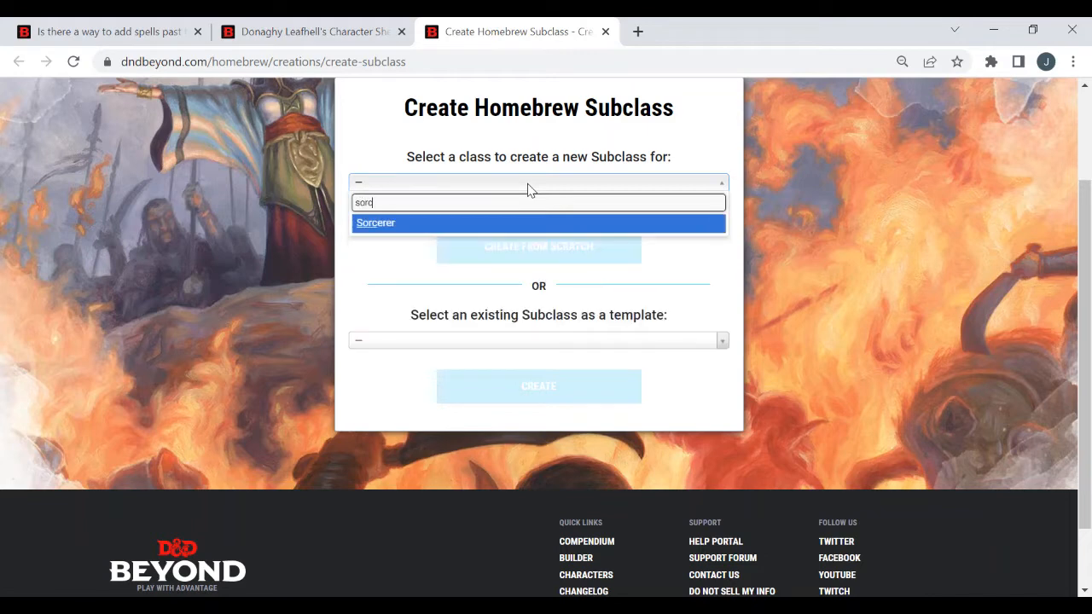
{"action": "left_click", "coordinate": [482, 225]}
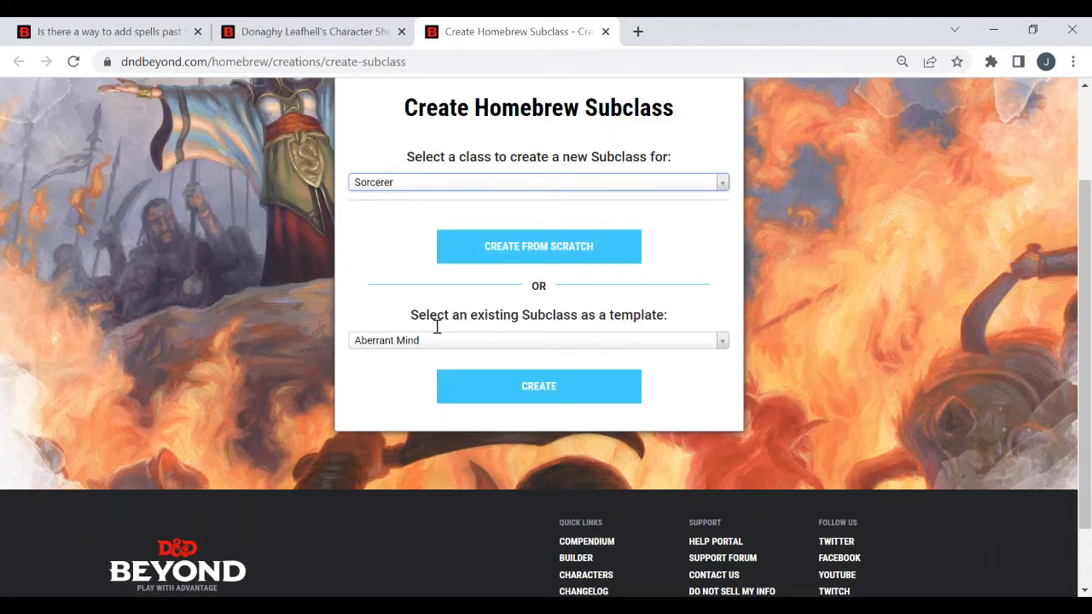
{"action": "left_click", "coordinate": [476, 338]}
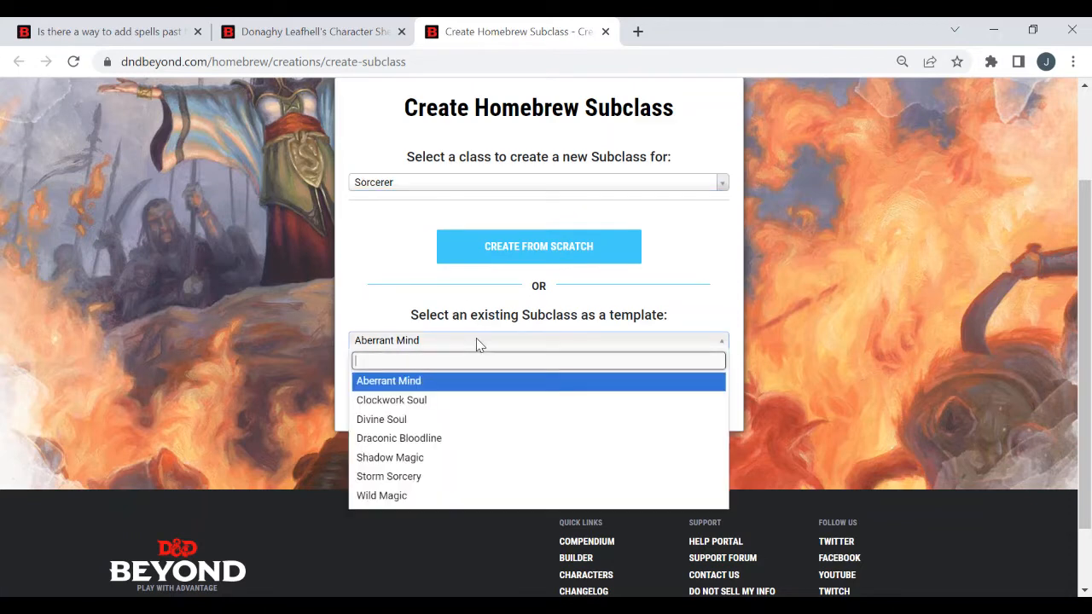
{"action": "left_click", "coordinate": [475, 439]}
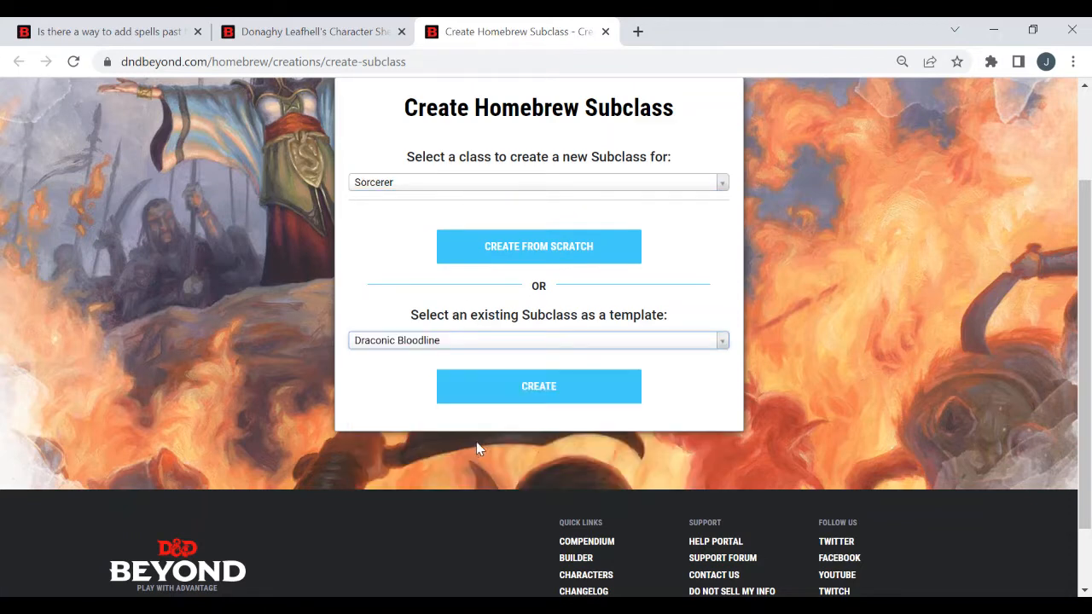
{"action": "left_click", "coordinate": [583, 398]}
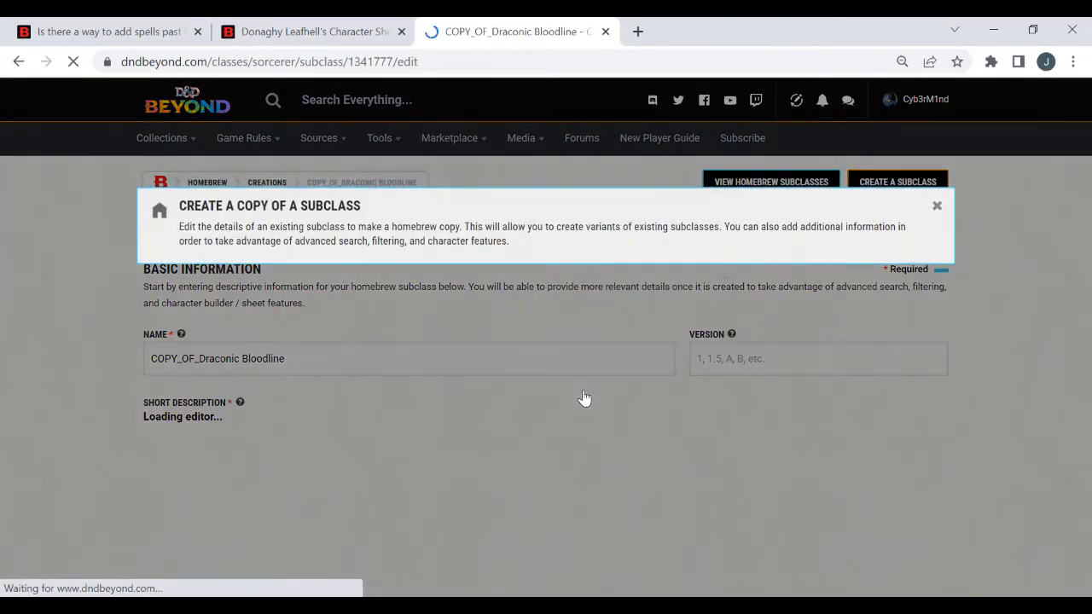
{"action": "left_click", "coordinate": [936, 206]}
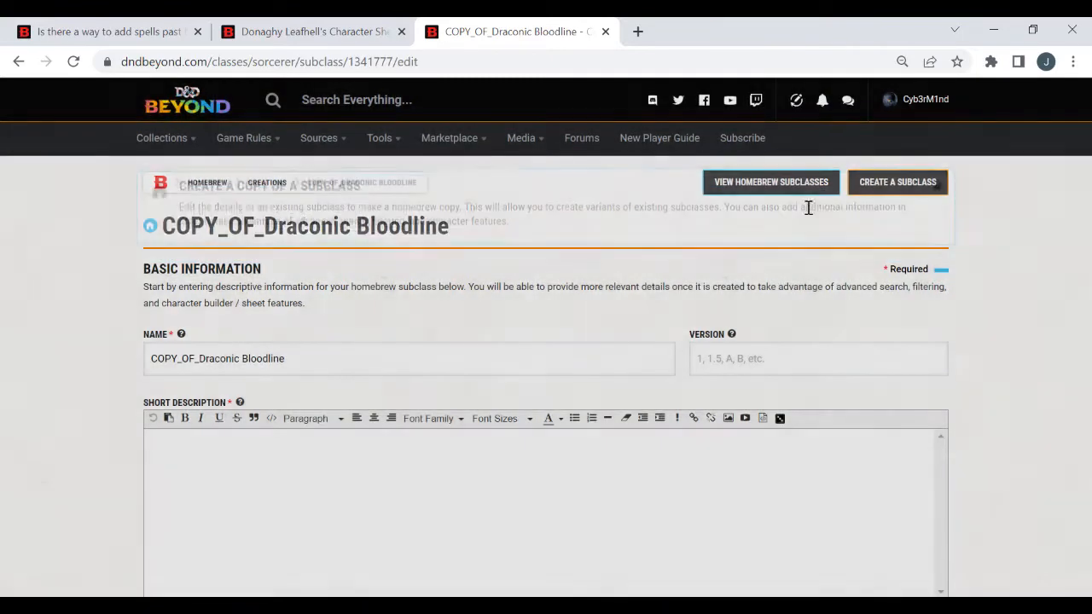
- Rename the copied subclass to "Draconic Bloodline *" and set its version to 1
{"action": "left_click_drag", "start_coordinate": [191, 358], "coordinate": [77, 349]}
{"action": "key", "text": "BackSpace"}
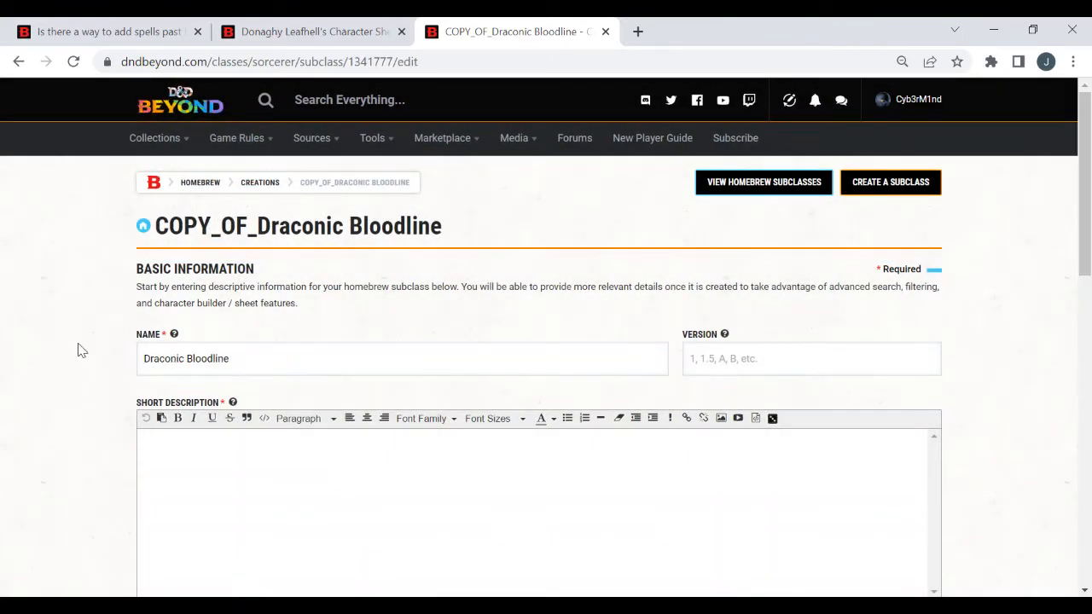
{"action": "left_click", "coordinate": [325, 353]}
{"action": "type", "text": "*"}
{"action": "type", "text": "1"}
- Open the Sorcerer class rules page in a new browser tab from the forum page and switch to it
{"action": "left_click_drag", "start_coordinate": [1084, 244], "coordinate": [1082, 313]}
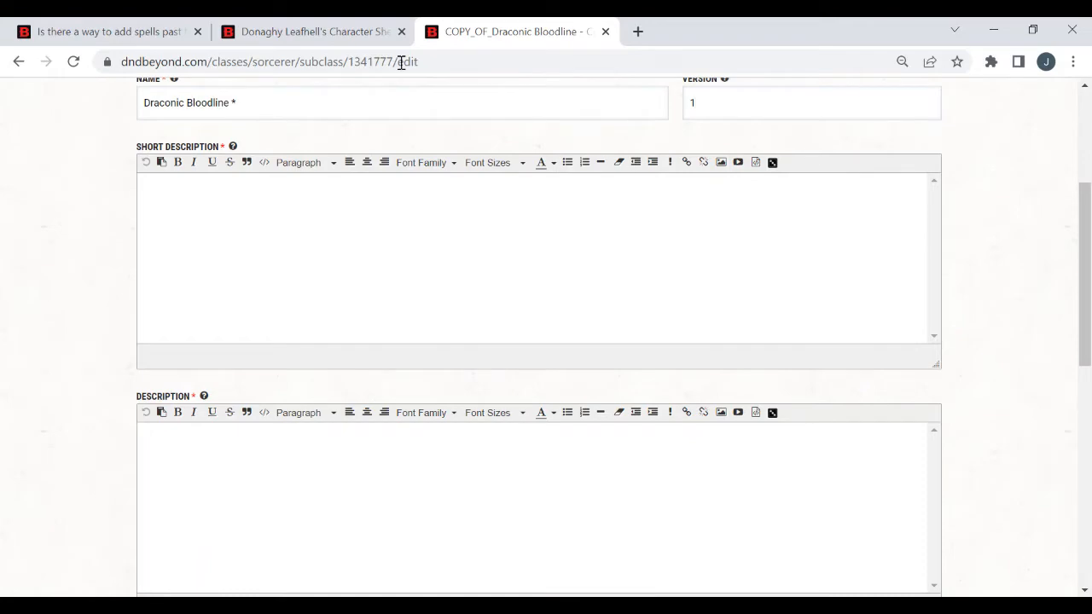
{"action": "left_click", "coordinate": [78, 31]}
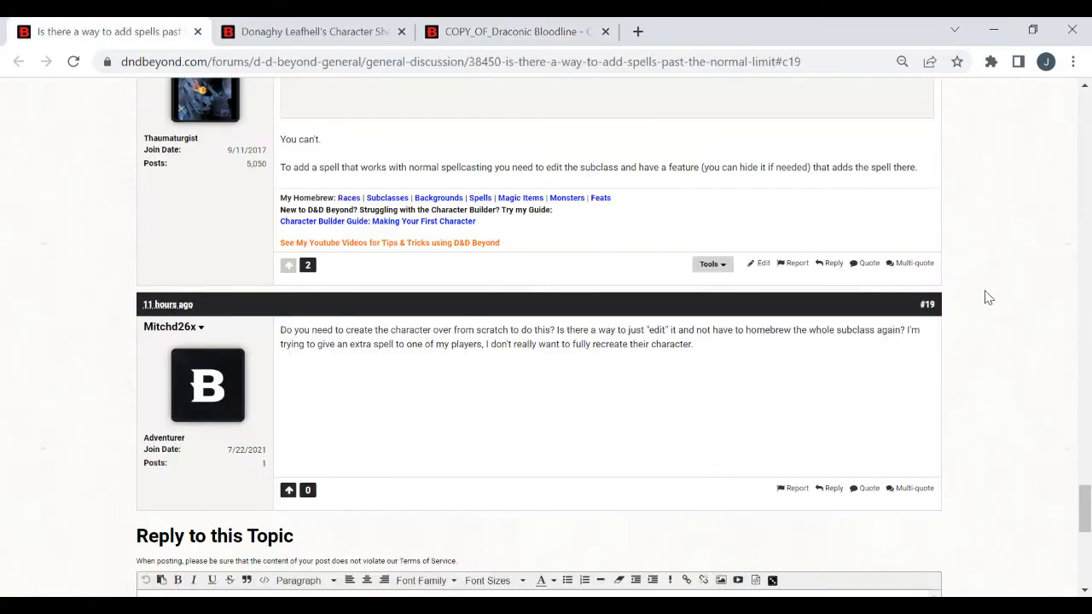
{"action": "left_click_drag", "start_coordinate": [1084, 508], "coordinate": [1083, 24]}
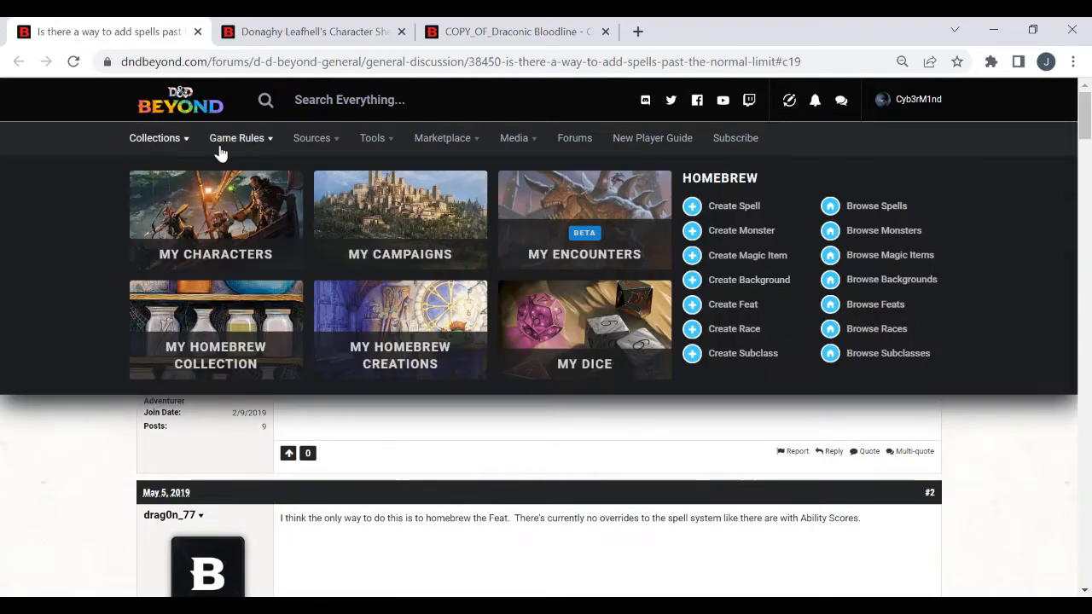
{"action": "mouse_move", "coordinate": [238, 146]}
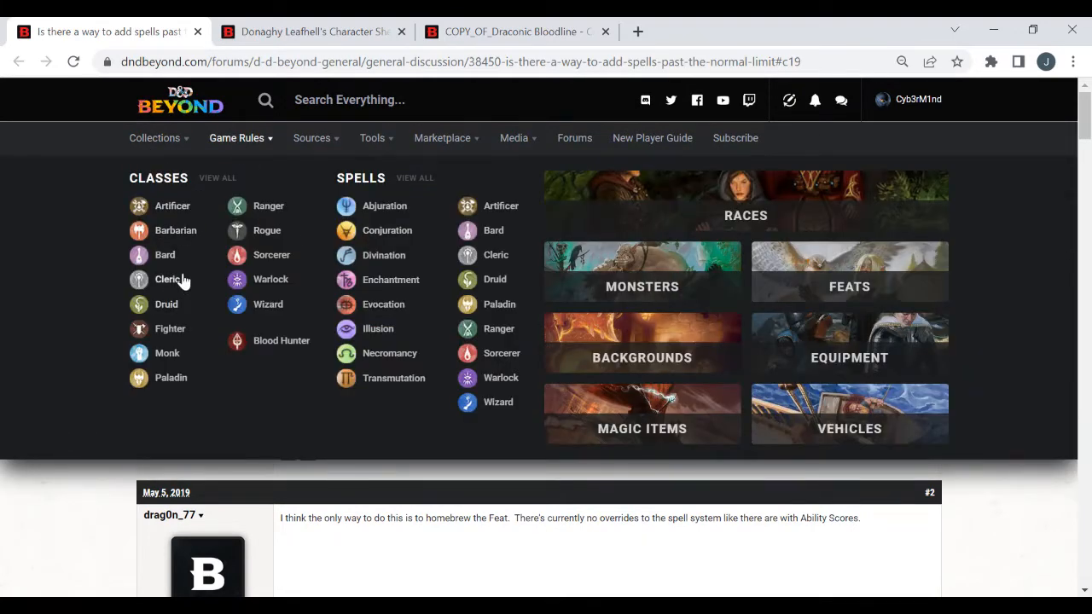
{"action": "right_click", "coordinate": [278, 258]}
{"action": "left_click", "coordinate": [303, 271]}
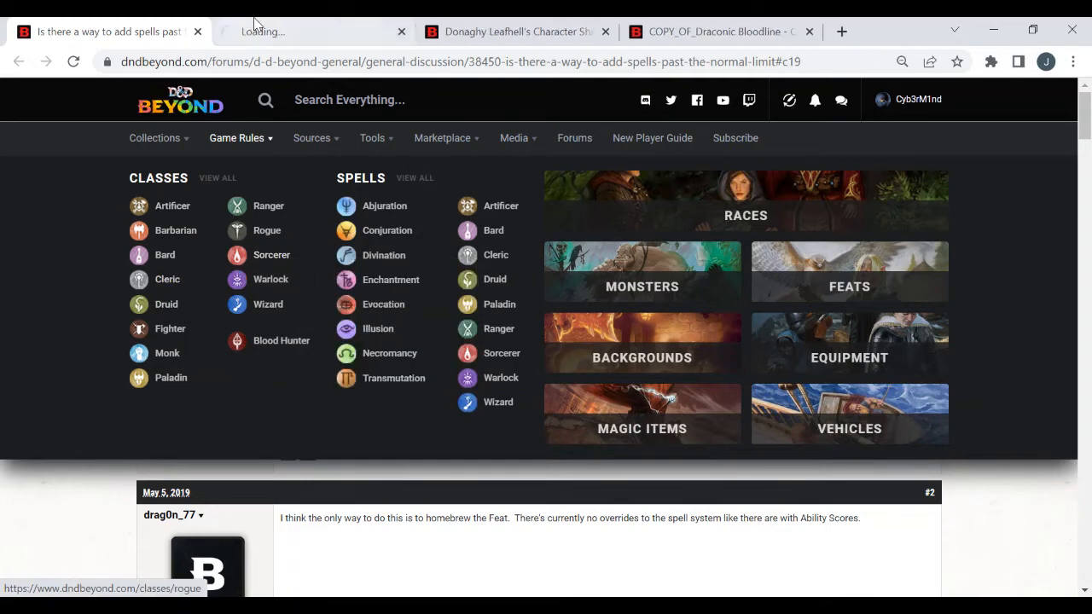
{"action": "key", "text": "ctrl+Tab"}
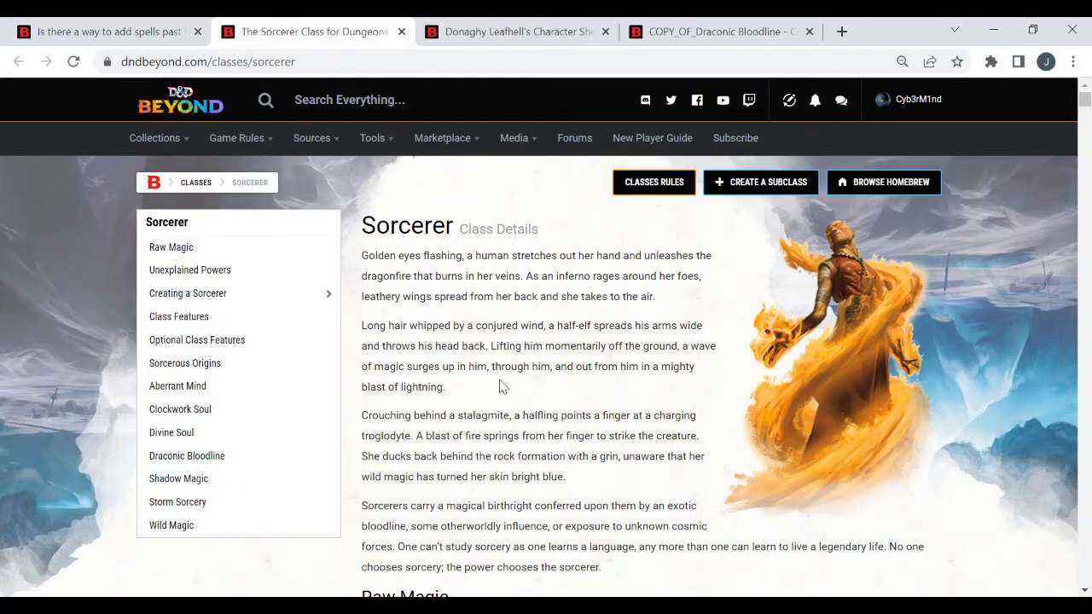
- Copy the introductory paragraph of the Draconic Bloodline section on the Sorcerer class page
{"action": "scroll", "coordinate": [501, 386], "scroll_direction": "down", "scroll_amount": 1}
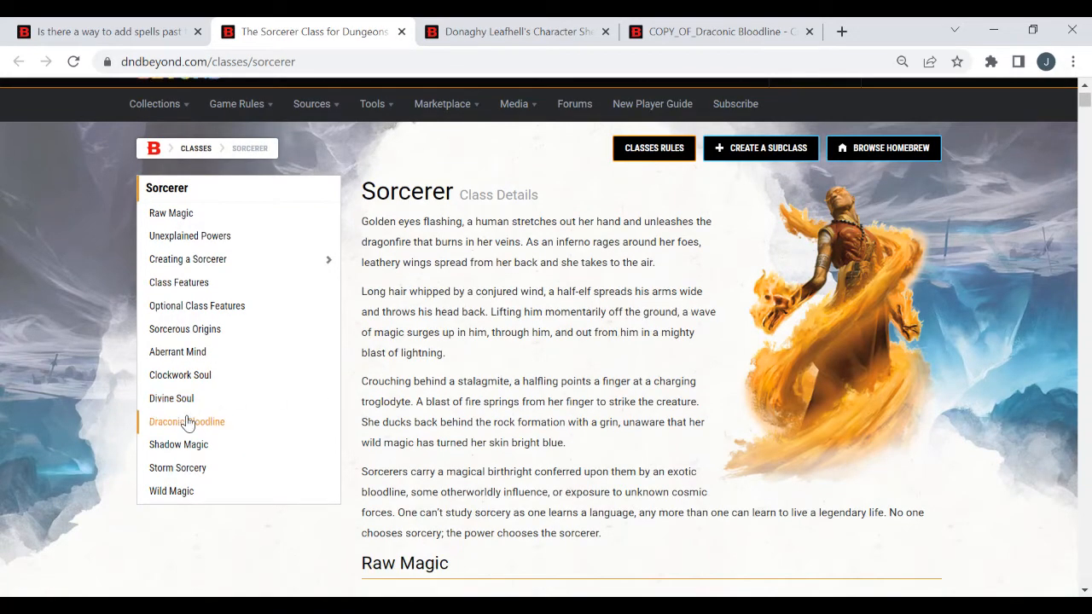
{"action": "left_click", "coordinate": [188, 420]}
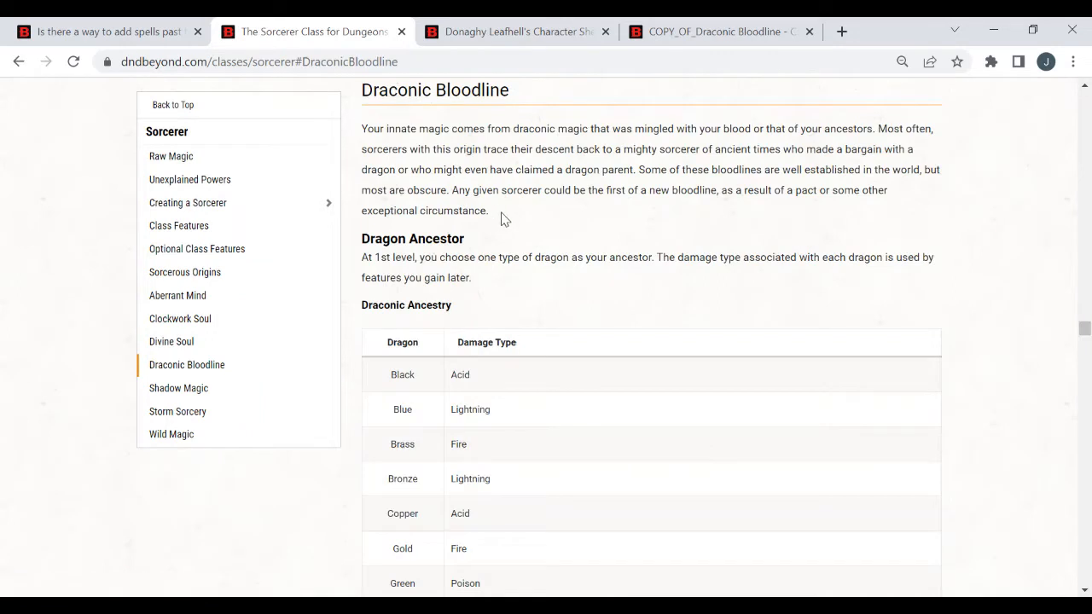
{"action": "left_click_drag", "start_coordinate": [499, 214], "coordinate": [362, 128]}
{"action": "key", "text": "ctrl+c"}
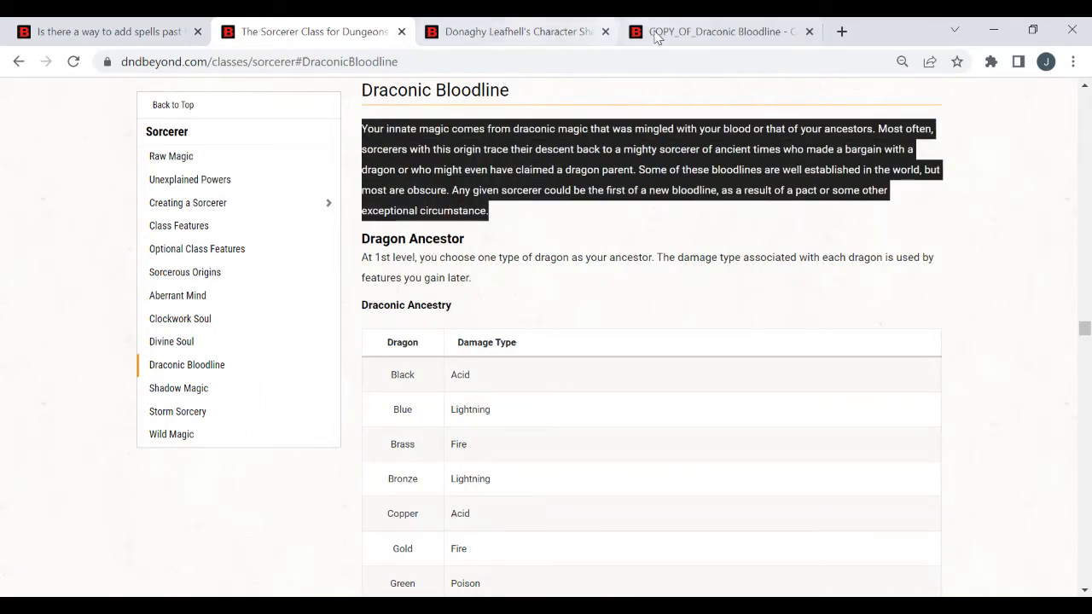
- Enter "HB version of Draconic Bloodline Sorcerer to add features approved by DM." as the homebrew subclass's short description
{"action": "left_click", "coordinate": [719, 31]}
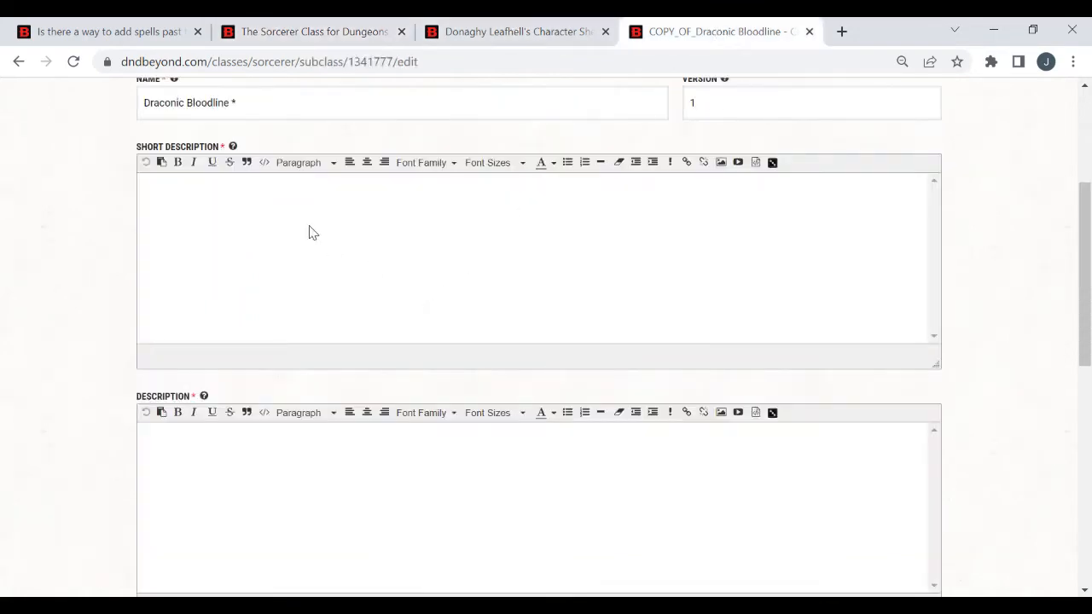
{"action": "type", "text": "HB version of Draonic"}
{"action": "key", "text": "BackSpace"}
{"action": "key", "text": "BackSpace"}
{"action": "key", "text": "BackSpace"}
{"action": "key", "text": "BackSpace"}
{"action": "key", "text": "BackSpace"}
{"action": "type", "text": "conic Bloodli"}
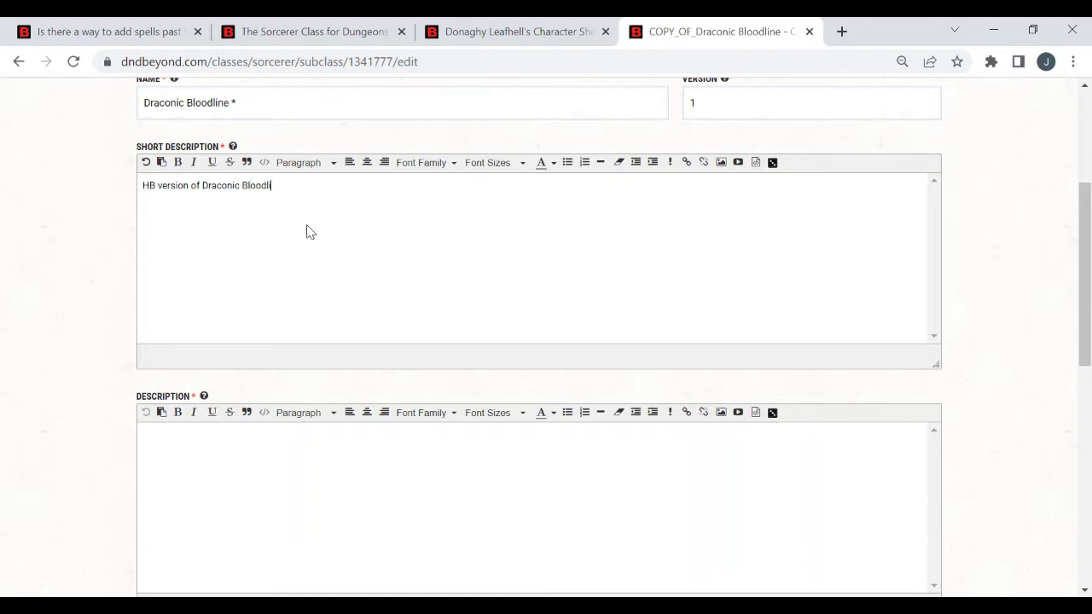
{"action": "type", "text": "ne Sorcerer to add features"}
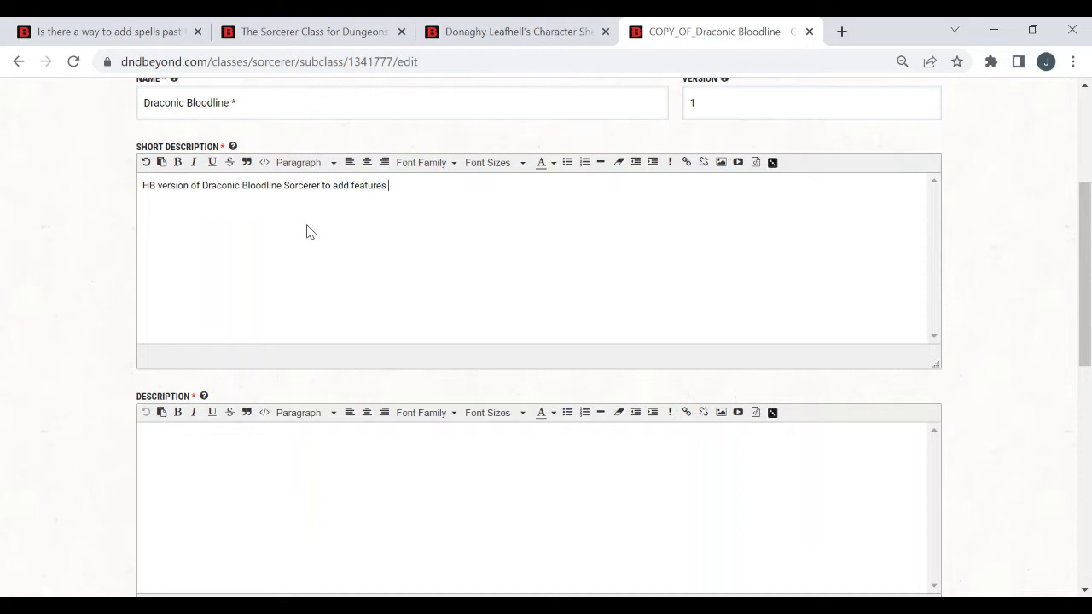
{"action": "type", "text": " approved by DM."}
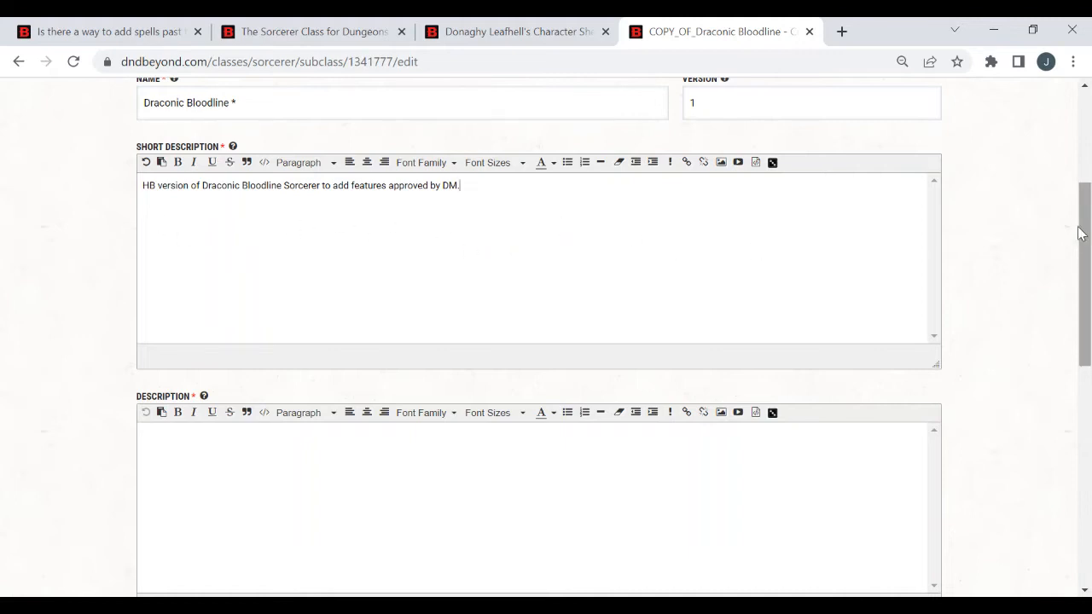
- Paste the copied Draconic Bloodline introductory paragraph into the homebrew subclass's main description
{"action": "left_click_drag", "start_coordinate": [1084, 231], "coordinate": [1084, 316]}
{"action": "left_click", "coordinate": [560, 293]}
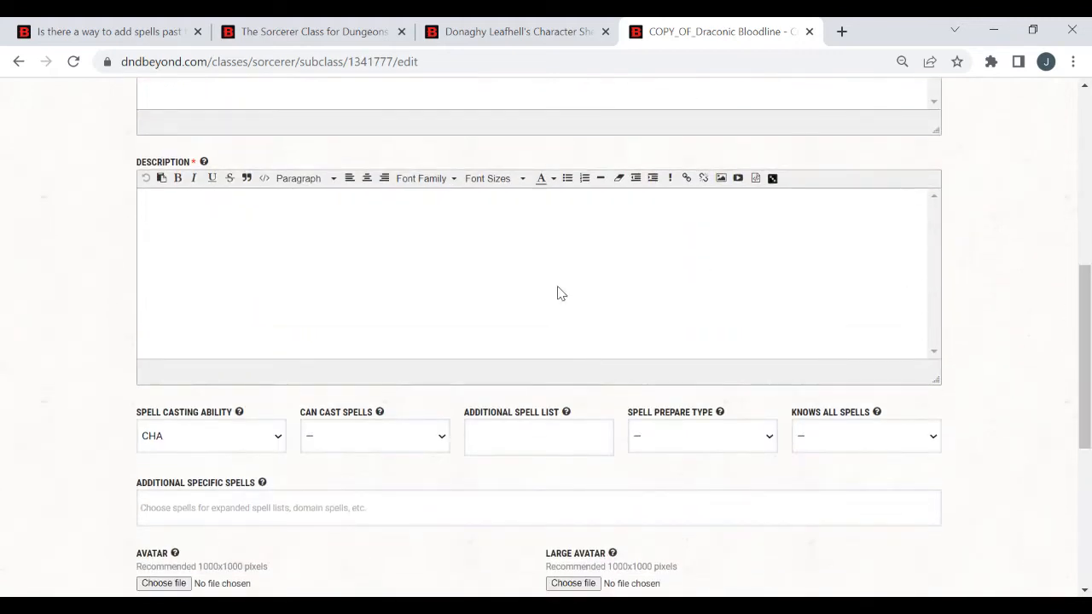
{"action": "key", "text": "ctrl+v"}
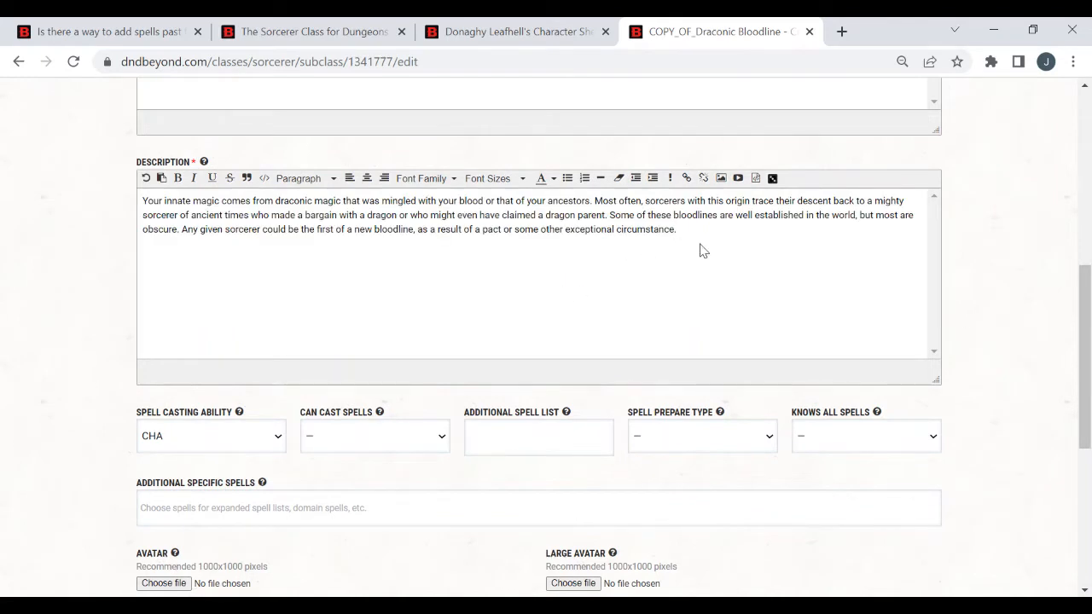
{"action": "scroll", "coordinate": [476, 345], "scroll_direction": "down", "scroll_amount": 3}
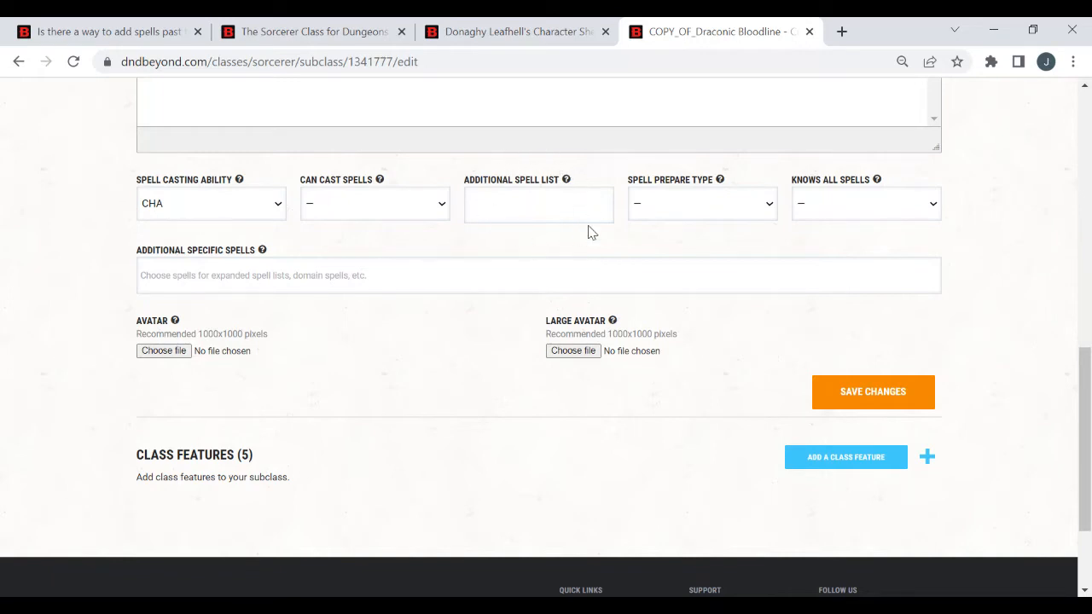
{"action": "left_click", "coordinate": [516, 211]}
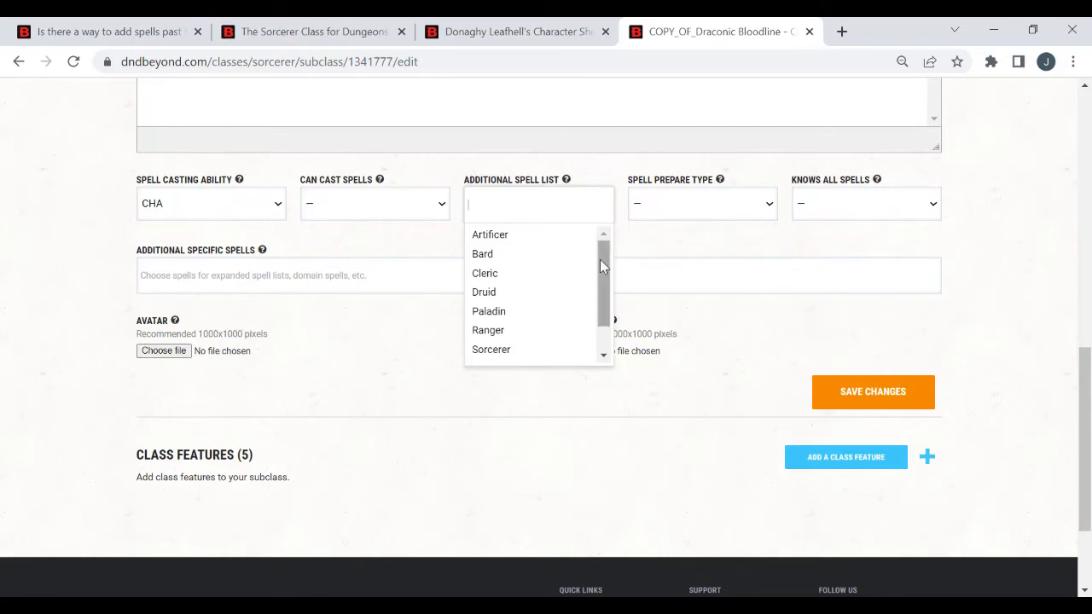
{"action": "left_click_drag", "start_coordinate": [604, 292], "coordinate": [609, 328]}
{"action": "left_click", "coordinate": [714, 257]}
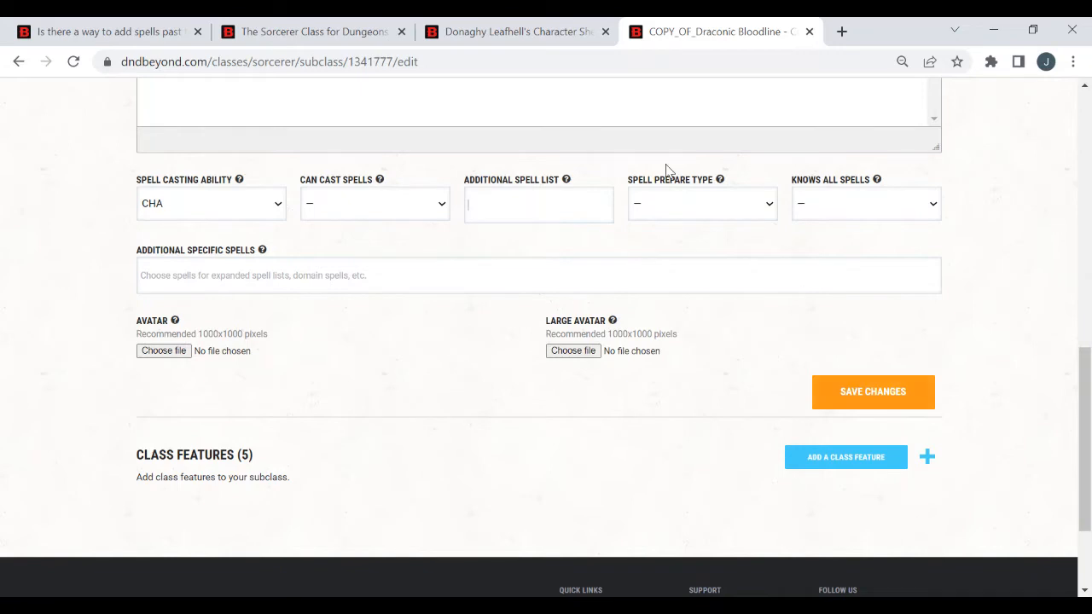
- Save the changes to the homebrew subclass and expand its list of class features
{"action": "left_click", "coordinate": [882, 409]}
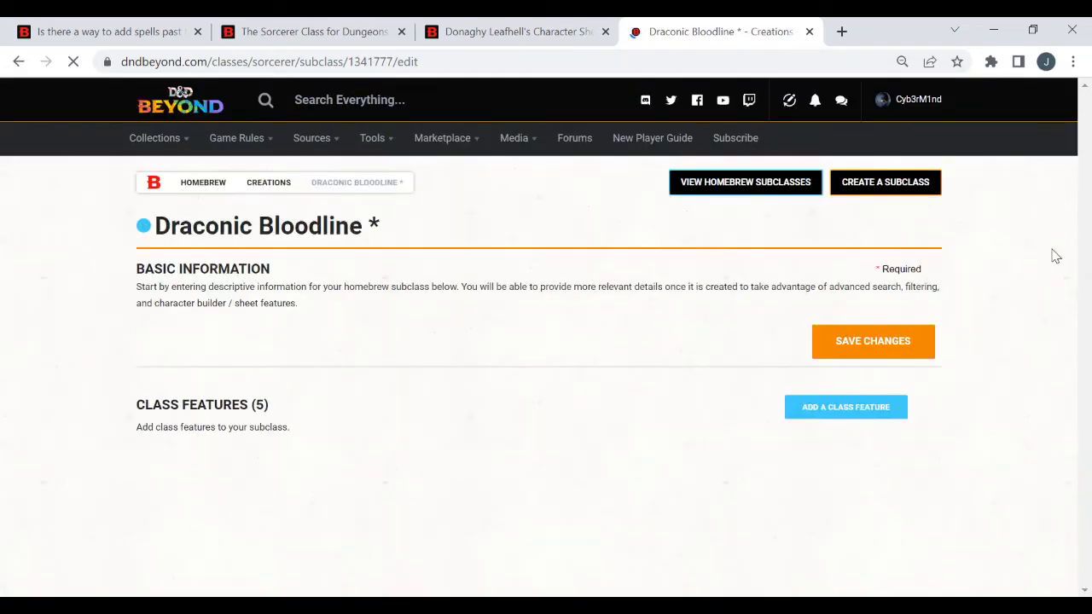
{"action": "left_click_drag", "start_coordinate": [1085, 119], "coordinate": [1083, 259]}
{"action": "left_click", "coordinate": [926, 208]}
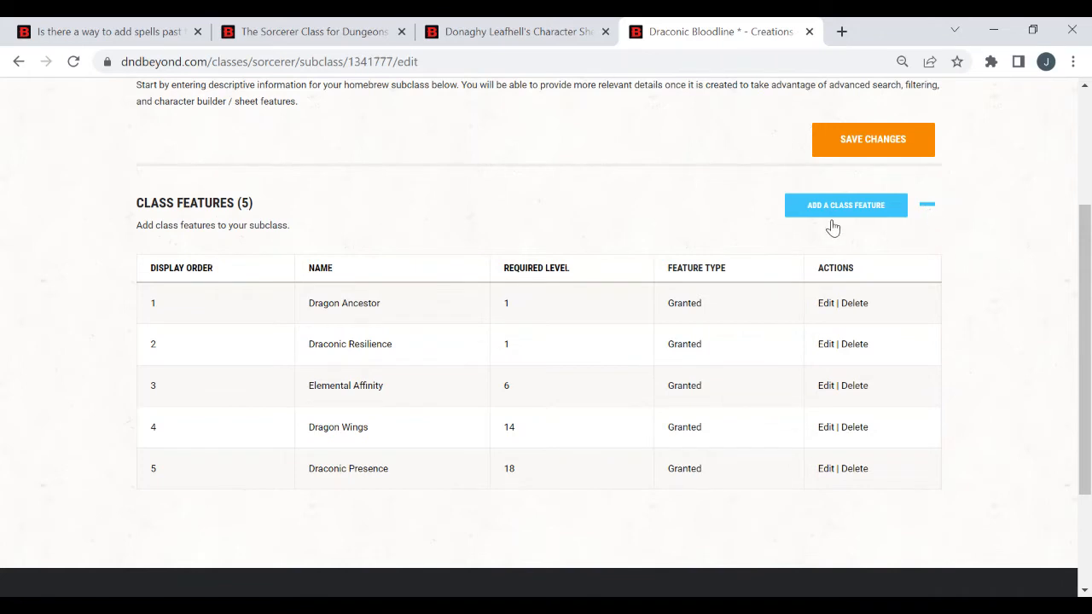
- Add a new class feature to the subclass and name it "Boon: Feather Fall"
{"action": "left_click", "coordinate": [804, 215]}
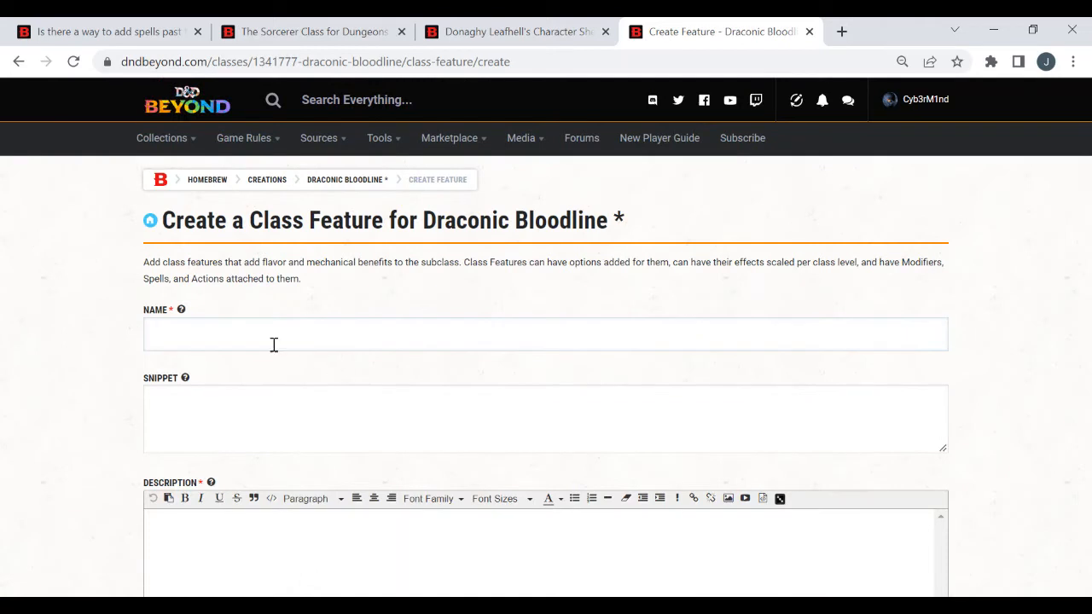
{"action": "left_click", "coordinate": [248, 336]}
{"action": "type", "text": "Boon: "}
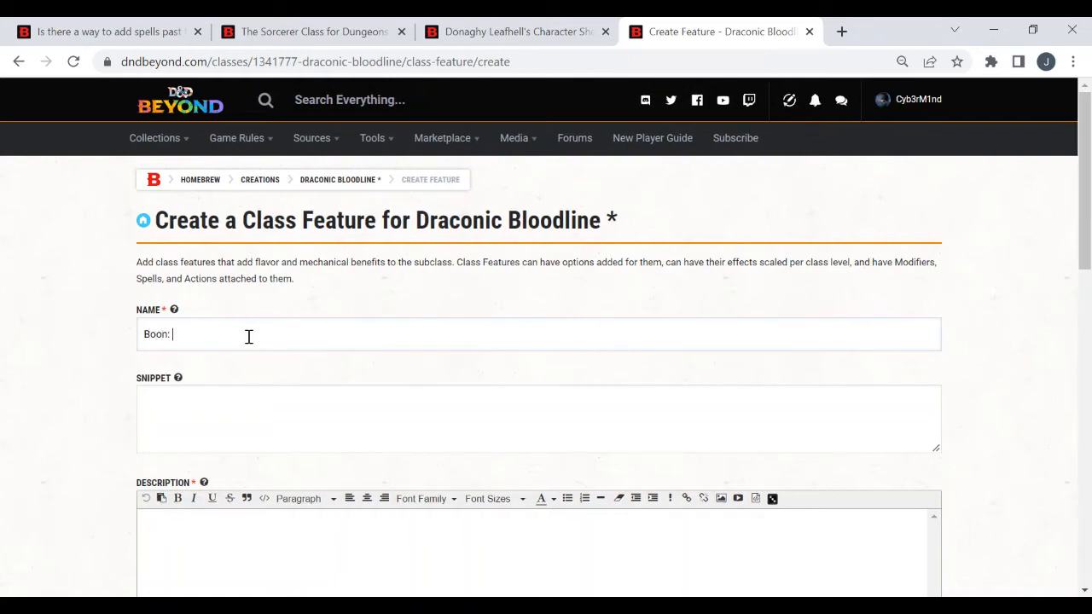
{"action": "type", "text": "Feather Fall"}
- Enter "Boon by Azaroth (Dragon) to grant Feather Fall as a known spell." as the feature's snippet
{"action": "left_click", "coordinate": [347, 430]}
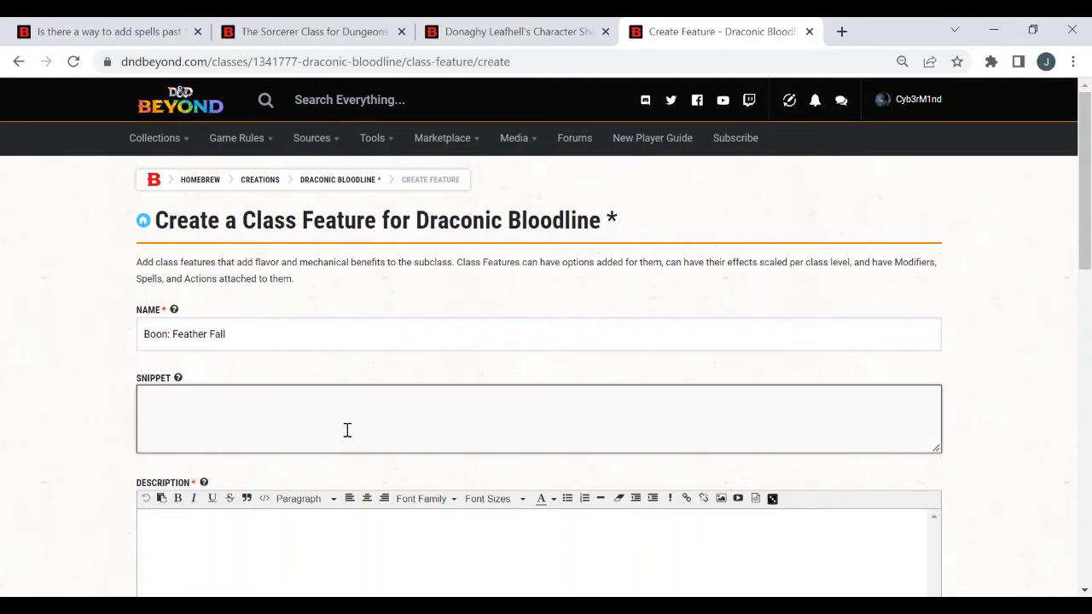
{"action": "type", "text": "Boon by"}
{"action": "type", "text": " Aza"}
{"action": "type", "text": "ri"}
{"action": "key", "text": "BackSpace"}
{"action": "type", "text": "t"}
{"action": "key", "text": "BackSpace"}
{"action": "type", "text": "aoth"}
{"action": "key", "text": "BackSpace"}
{"action": "key", "text": "BackSpace"}
{"action": "key", "text": "BackSpace"}
{"action": "key", "text": "BackSpace"}
{"action": "key", "text": "BackSpace"}
{"action": "key", "text": "BackSpace"}
{"action": "type", "text": "zaroth (Dragon)"}
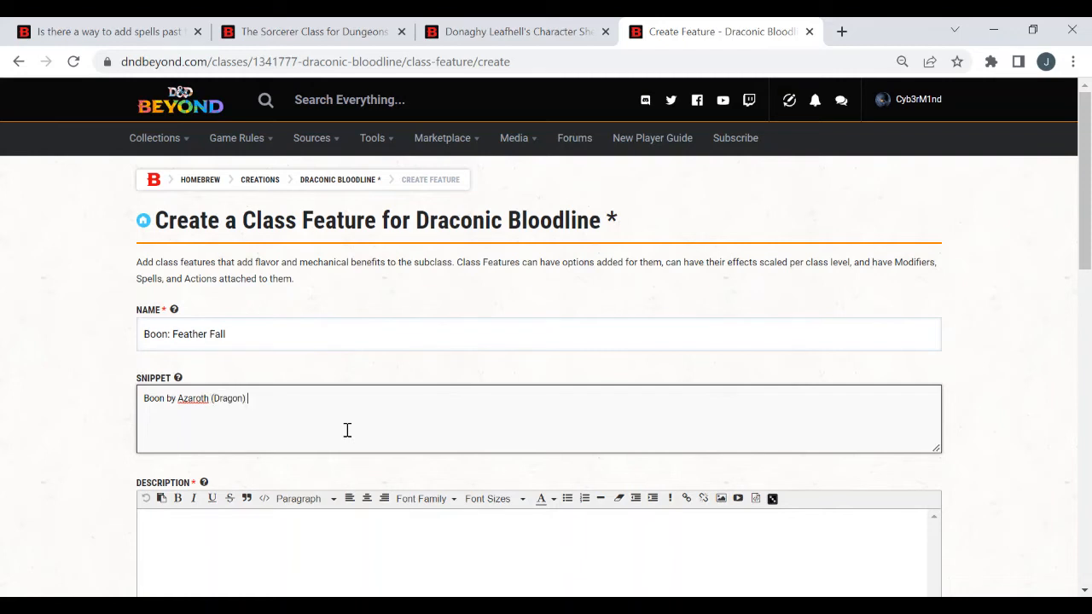
{"action": "type", "text": " to grant Feather Fall as a known spell"}
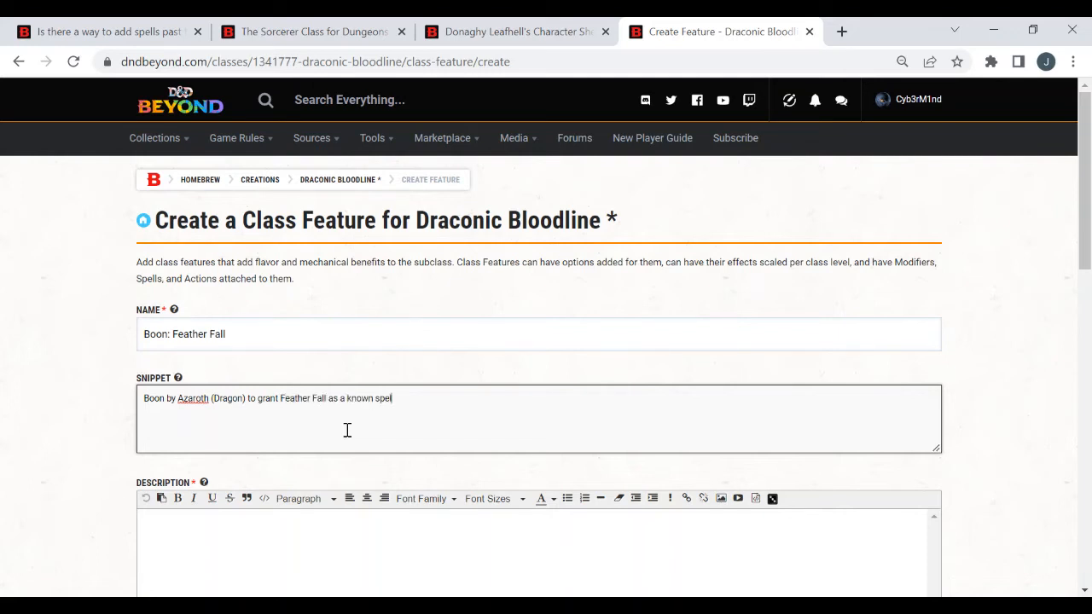
{"action": "type", "text": "."}
- Copy the whole snippet text into the class feature's description
{"action": "key", "text": "ctrl+a"}
{"action": "key", "text": "ctrl+c"}
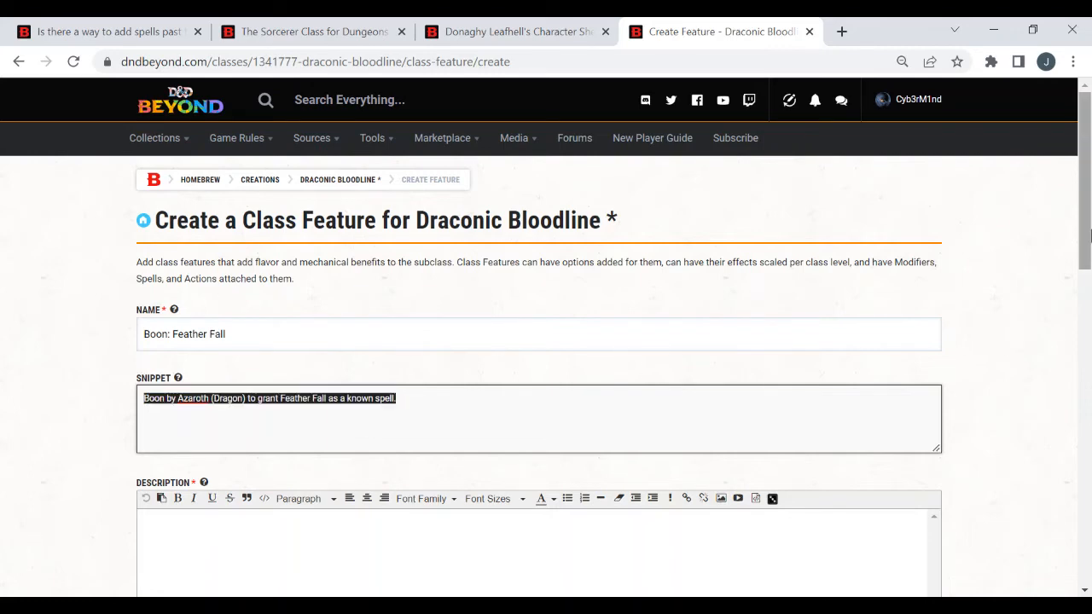
{"action": "scroll", "coordinate": [1018, 341], "scroll_direction": "down", "scroll_amount": 2}
{"action": "left_click", "coordinate": [764, 391]}
{"action": "key", "text": "ctrl+v"}
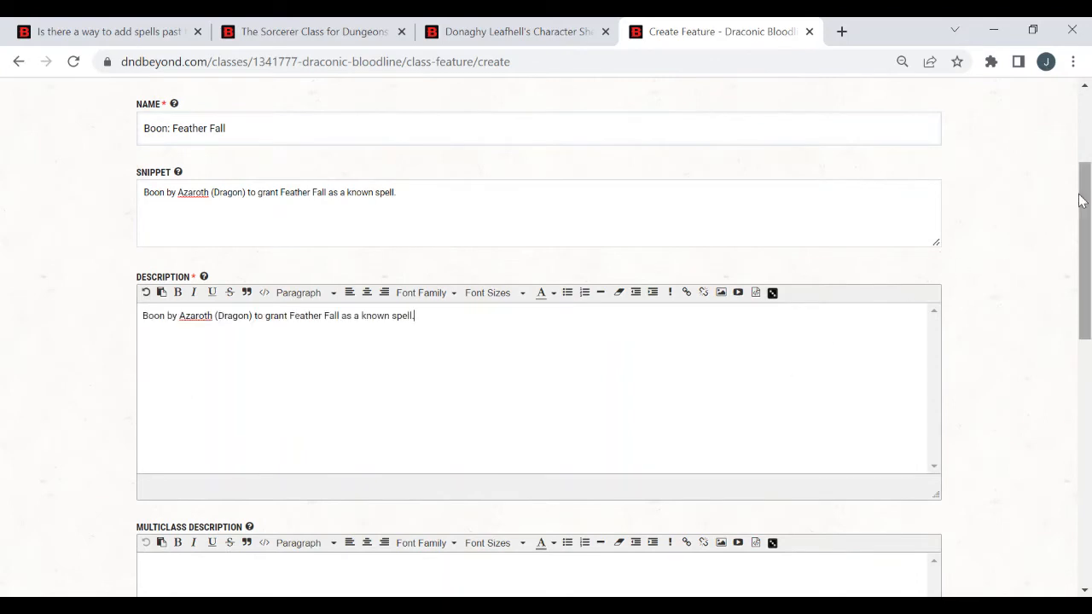
- Set the feature's required class level, display order and class levels where options known each to 1
{"action": "left_click_drag", "start_coordinate": [1086, 196], "coordinate": [1088, 246]}
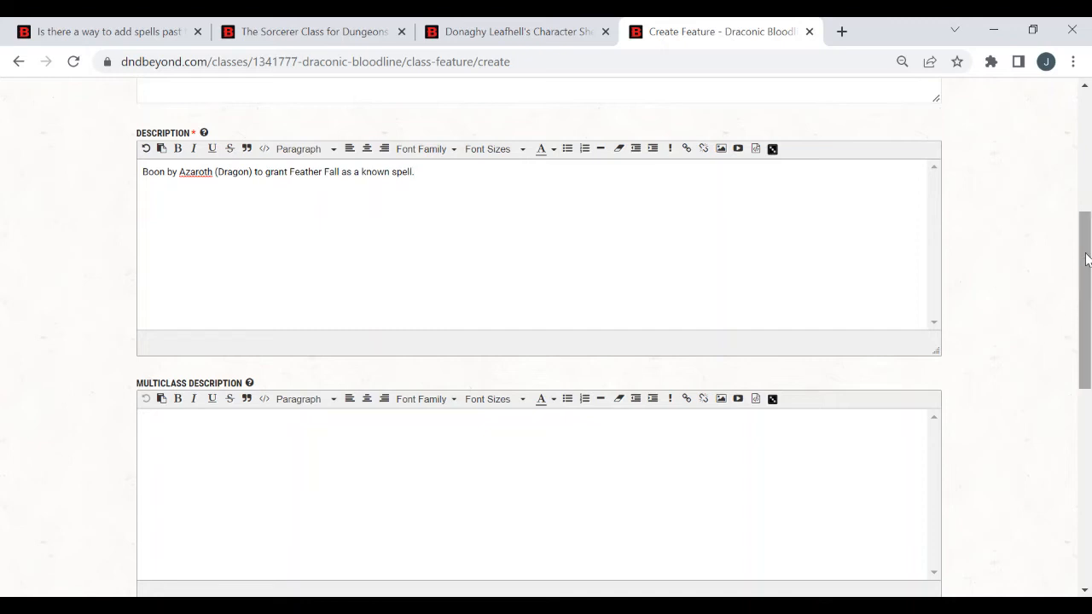
{"action": "left_click_drag", "start_coordinate": [1085, 259], "coordinate": [1088, 375]}
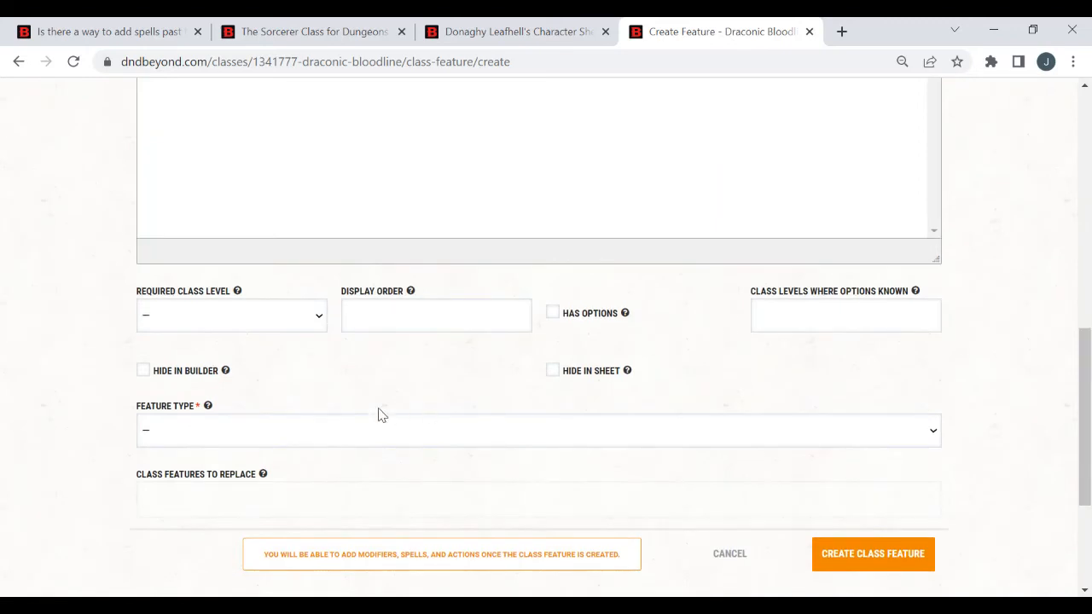
{"action": "left_click", "coordinate": [253, 322]}
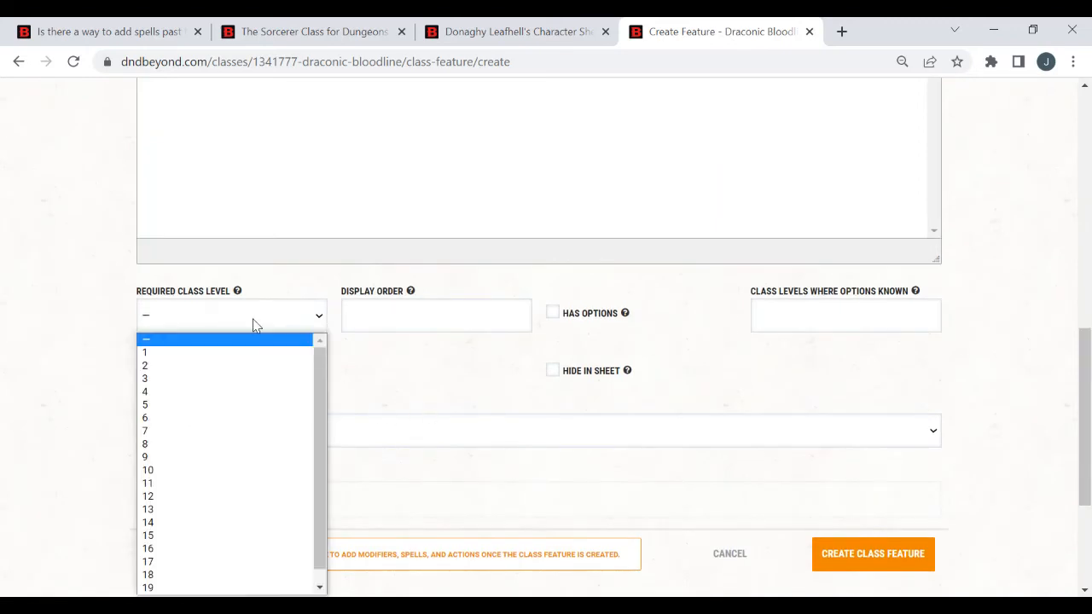
{"action": "left_click", "coordinate": [198, 352]}
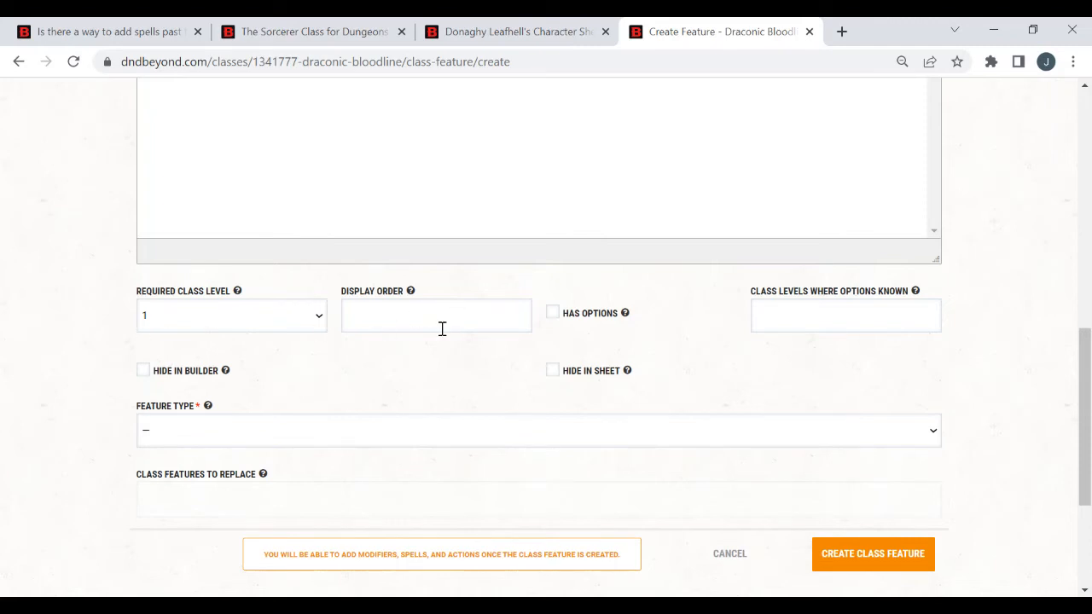
{"action": "left_click", "coordinate": [412, 315]}
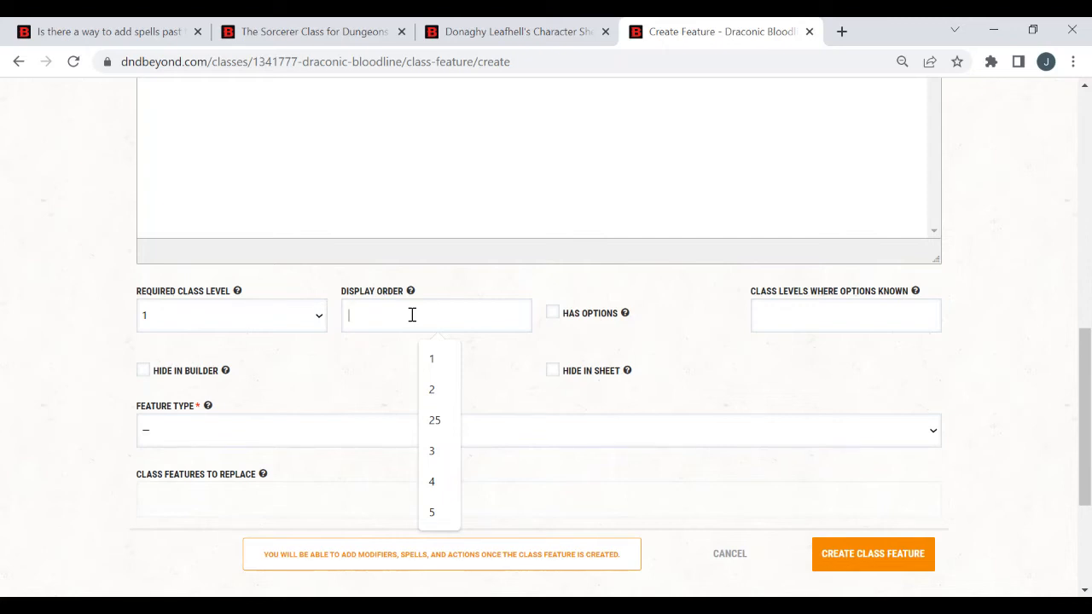
{"action": "type", "text": "1"}
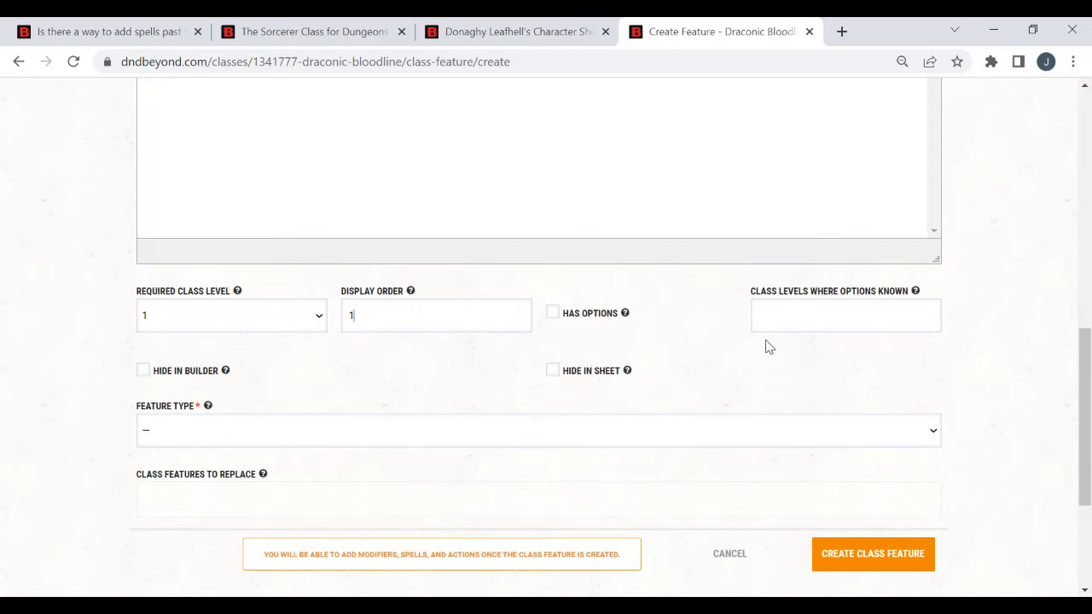
{"action": "type", "text": "1"}
- Set the feature type to Granted and create the class feature
{"action": "left_click", "coordinate": [514, 433]}
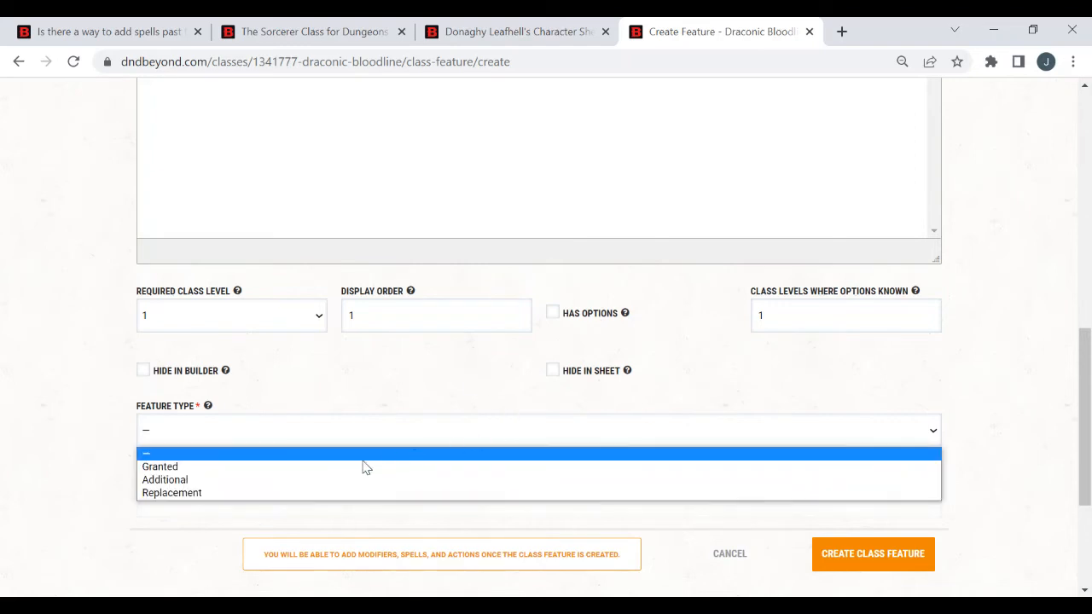
{"action": "left_click", "coordinate": [287, 472]}
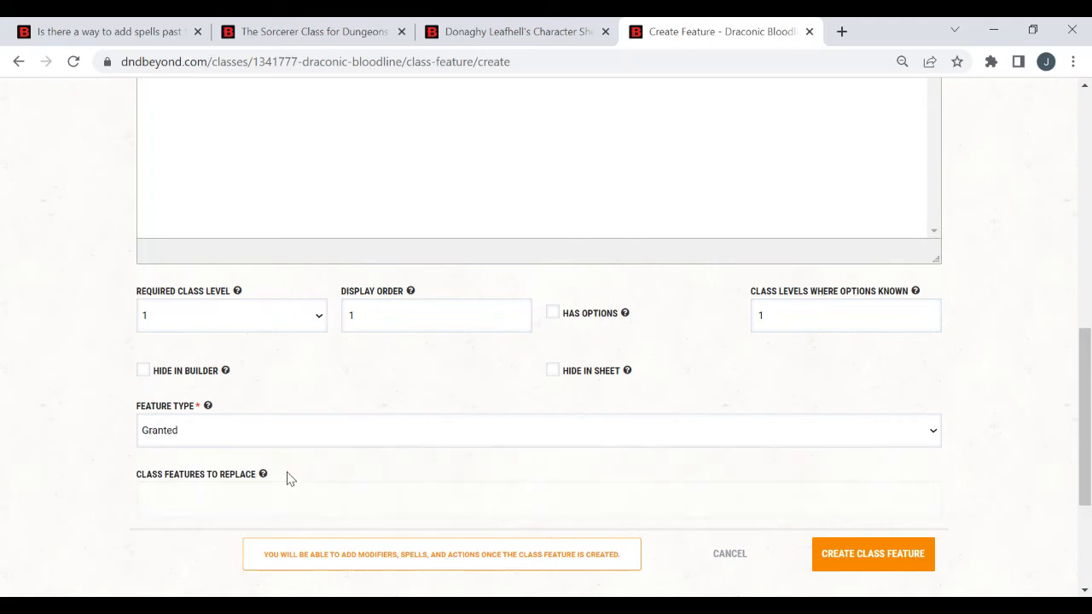
{"action": "left_click", "coordinate": [861, 555]}
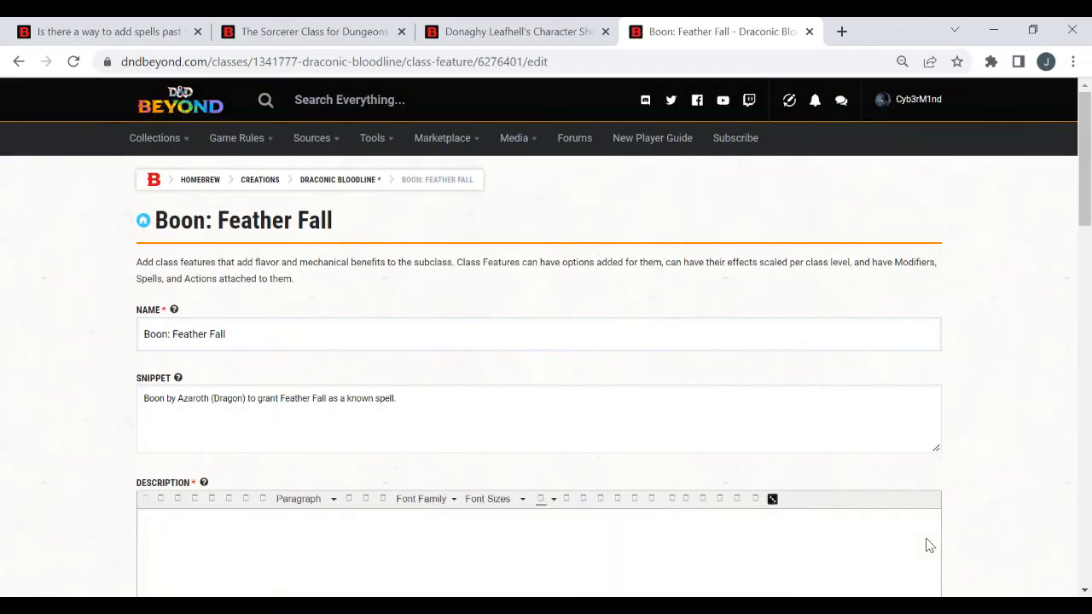
- Start adding a spell to the Boon: Feather Fall feature and choose Feather Fall as the spell
{"action": "left_click_drag", "start_coordinate": [1079, 200], "coordinate": [1083, 472]}
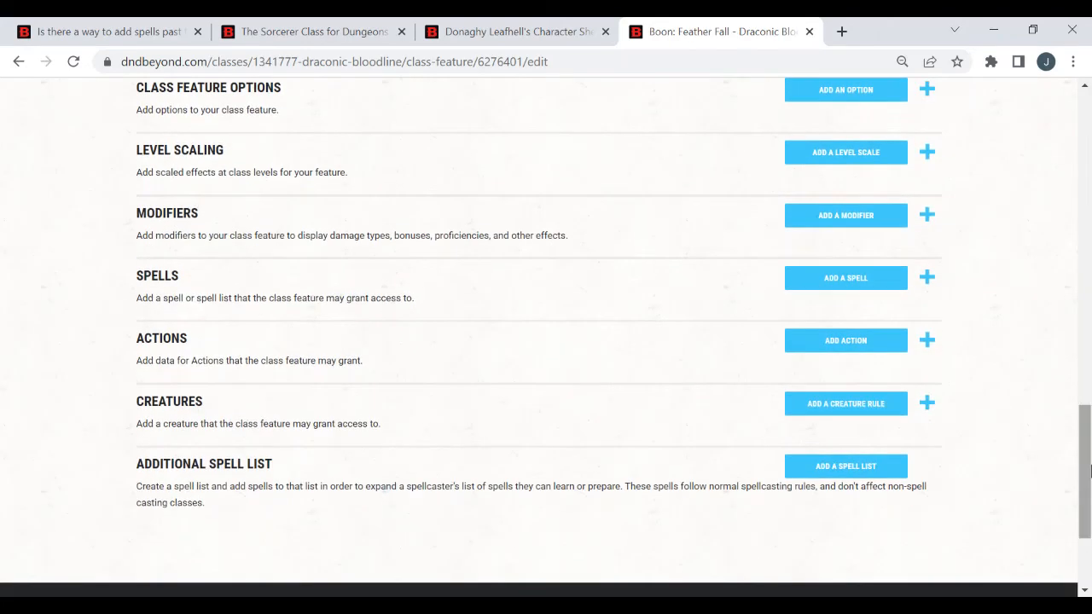
{"action": "left_click", "coordinate": [842, 288]}
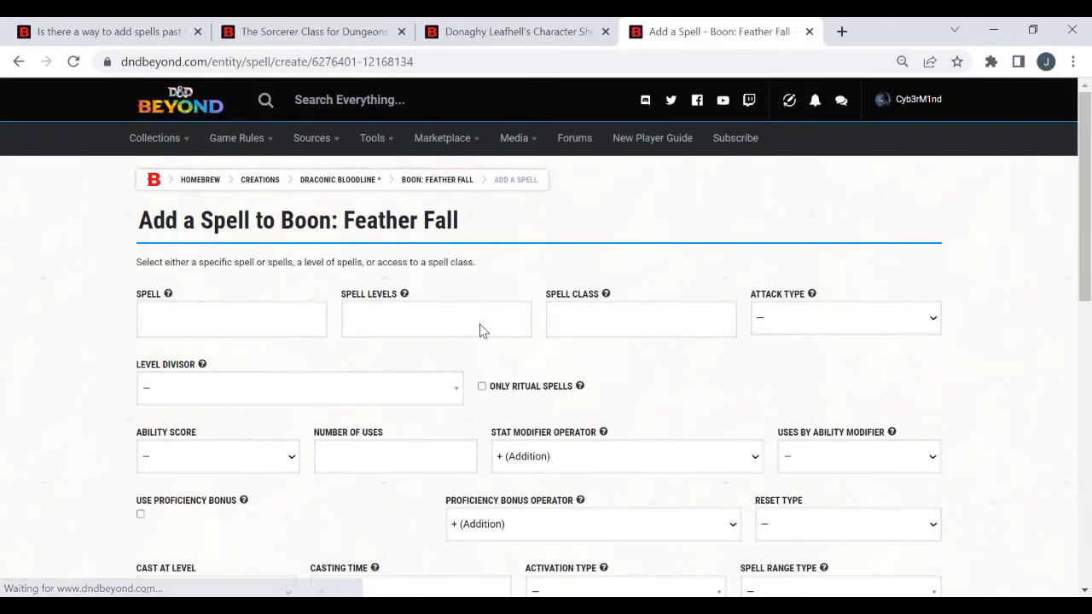
{"action": "left_click", "coordinate": [177, 322]}
{"action": "type", "text": "fe"}
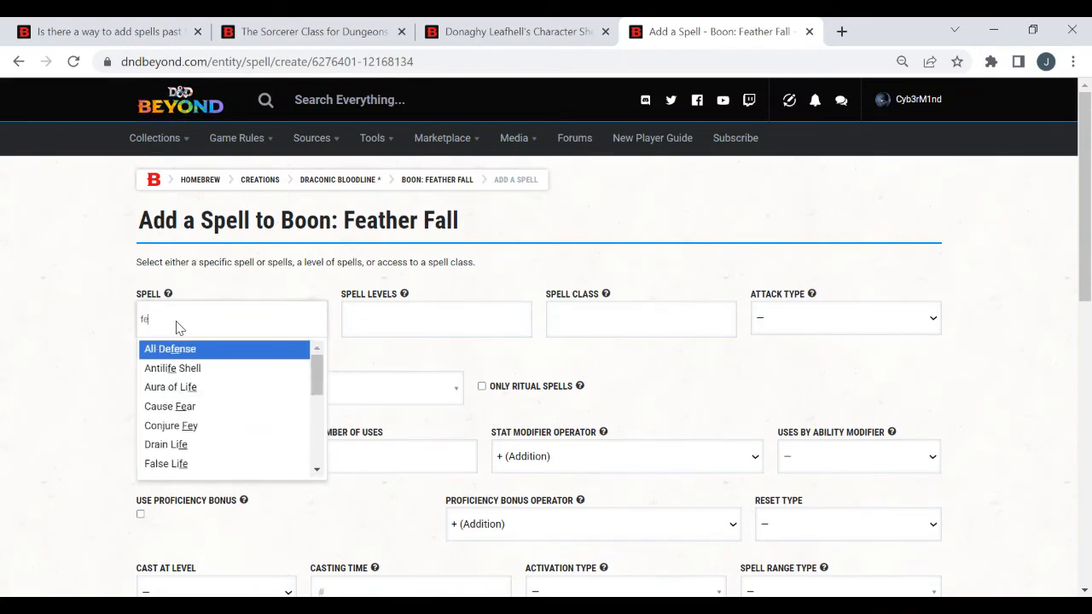
{"action": "type", "text": "a"}
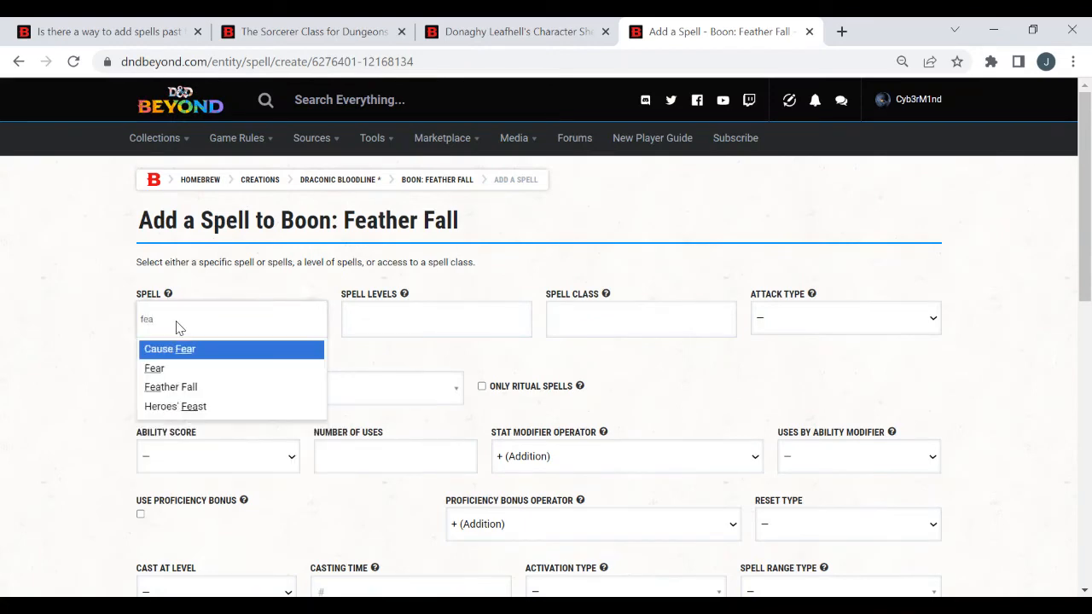
{"action": "left_click", "coordinate": [223, 388]}
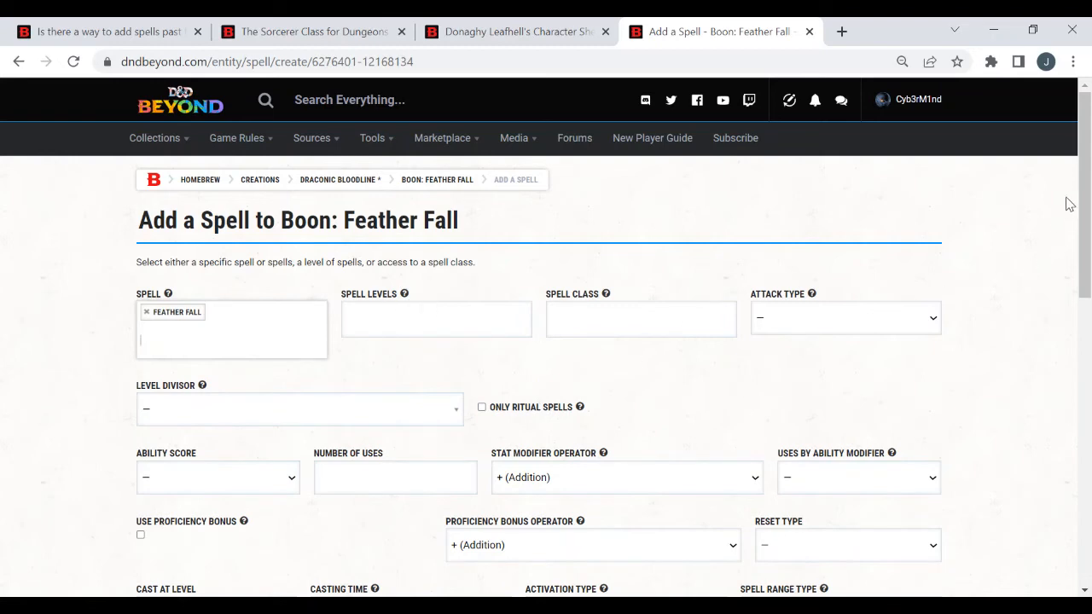
- Set the ability score for the Feather Fall spell to CHA
{"action": "left_click_drag", "start_coordinate": [1085, 196], "coordinate": [1088, 286]}
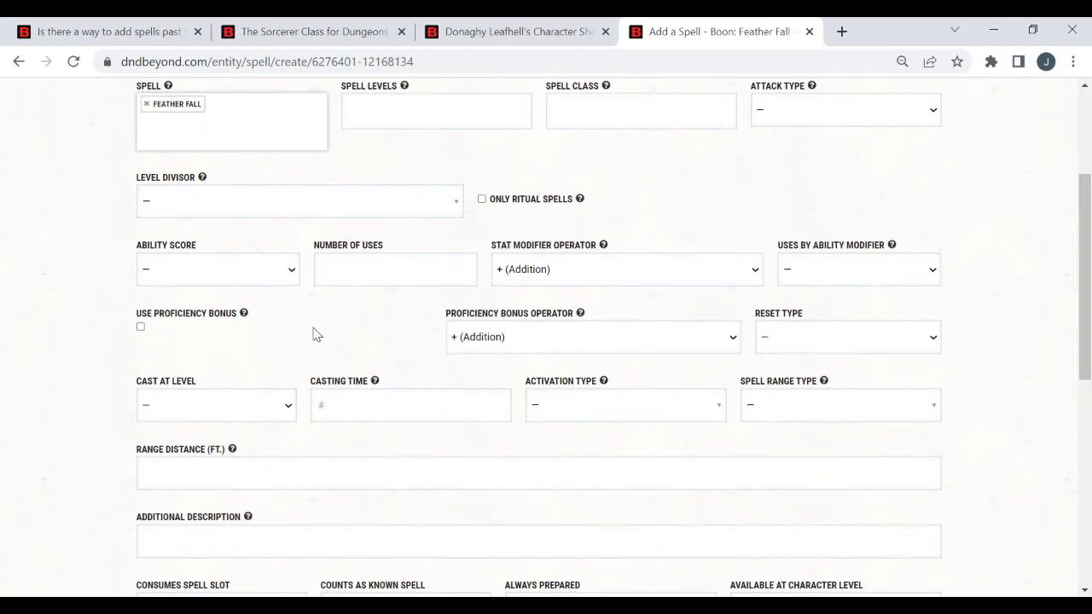
{"action": "left_click", "coordinate": [213, 266]}
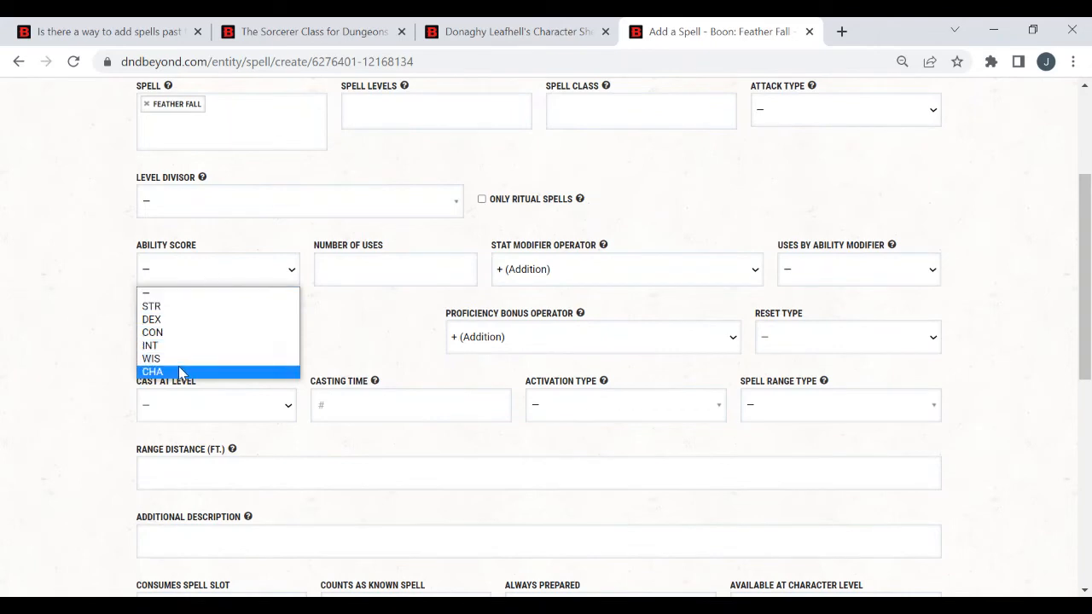
{"action": "left_click", "coordinate": [178, 369]}
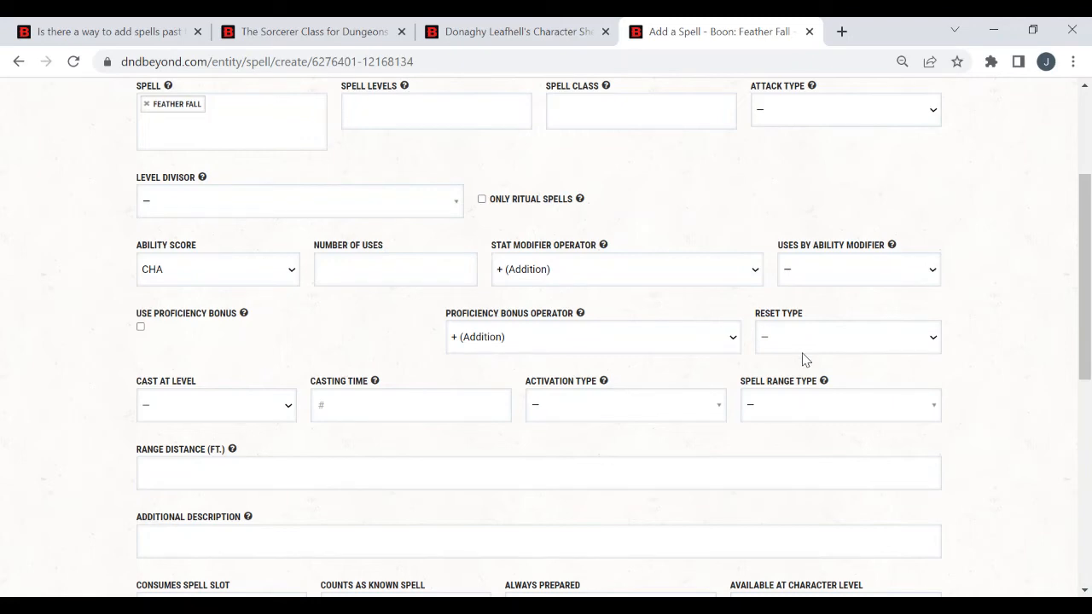
{"action": "left_click_drag", "start_coordinate": [1084, 222], "coordinate": [1084, 321]}
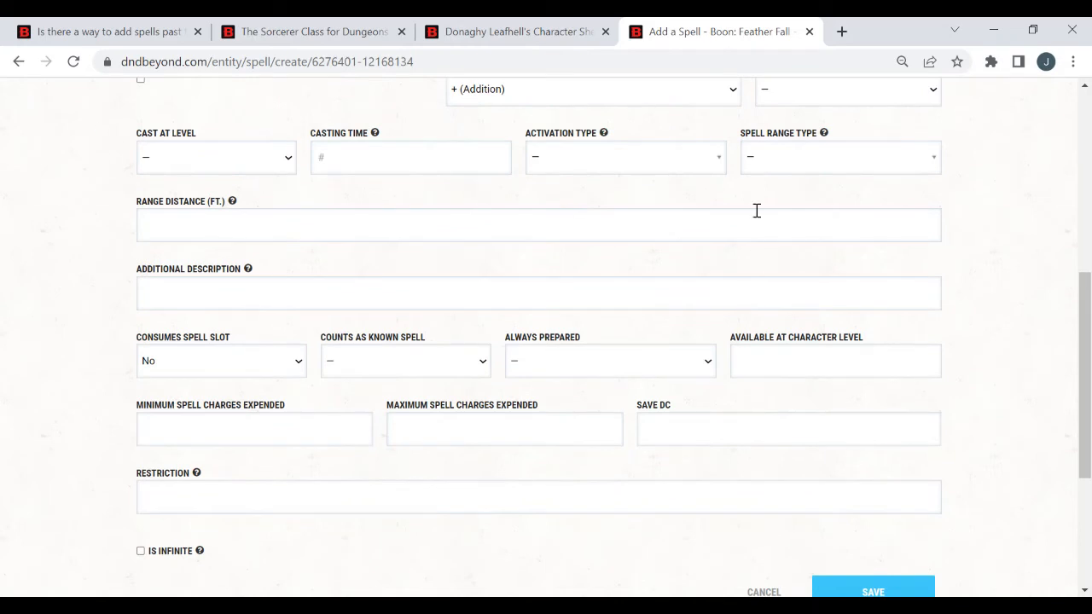
{"action": "mouse_move", "coordinate": [1085, 294]}
{"action": "left_mouse_down"}
{"action": "mouse_move", "coordinate": [1089, 333]}
{"action": "mouse_move", "coordinate": [1088, 296]}
{"action": "left_mouse_up"}
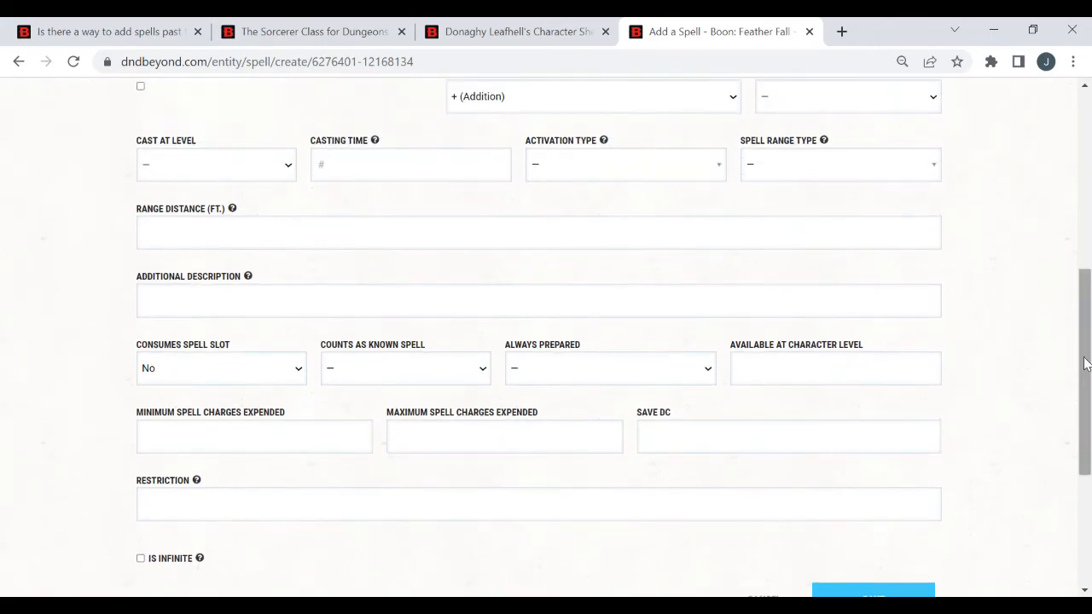
{"action": "left_click_drag", "start_coordinate": [1085, 363], "coordinate": [1070, 278]}
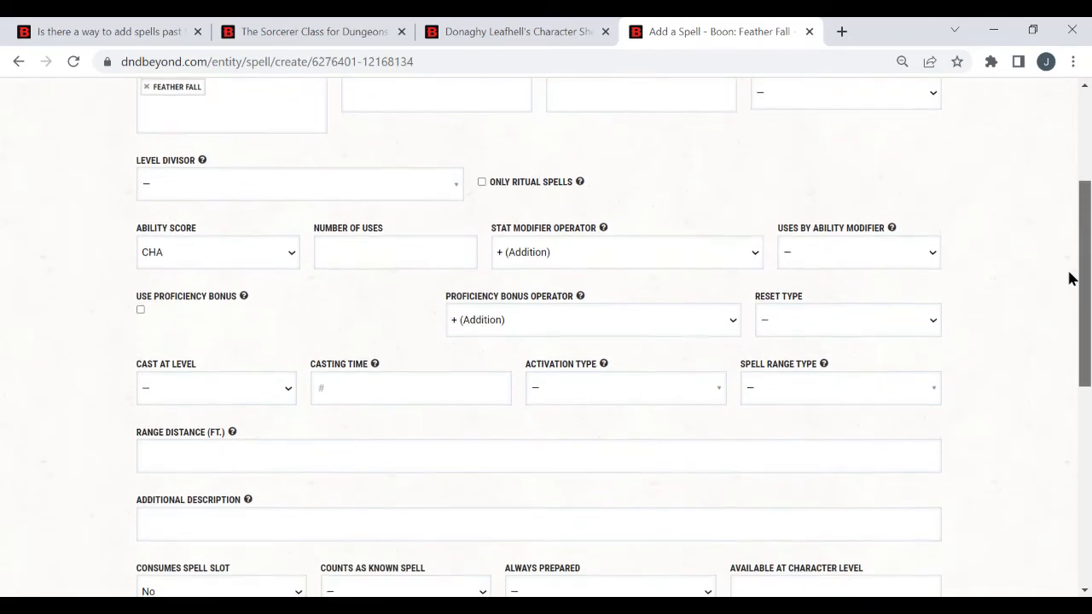
{"action": "left_click", "coordinate": [833, 385]}
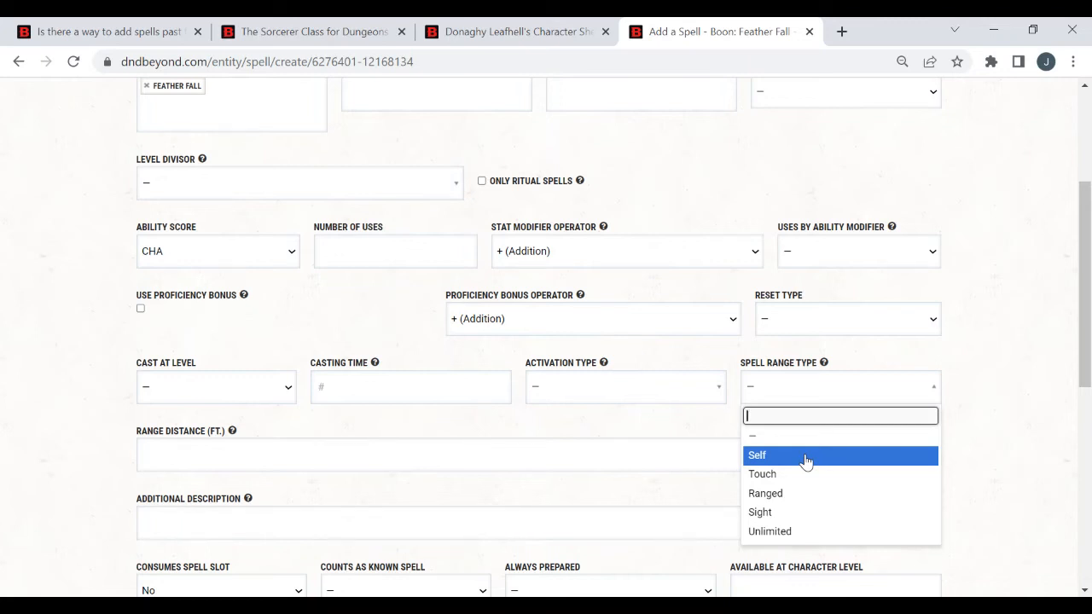
{"action": "left_click", "coordinate": [924, 393]}
{"action": "scroll", "coordinate": [1083, 296], "scroll_direction": "down", "scroll_amount": 1}
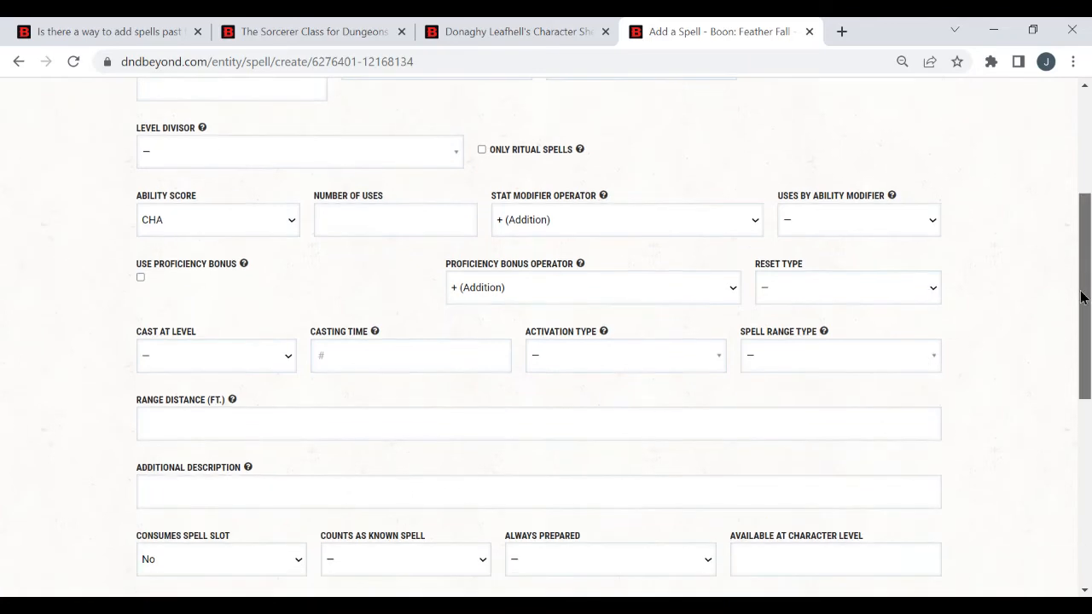
- Set the Feather Fall spell to consume a spell slot and not to count as a known spell
{"action": "left_click_drag", "start_coordinate": [1080, 297], "coordinate": [1085, 413]}
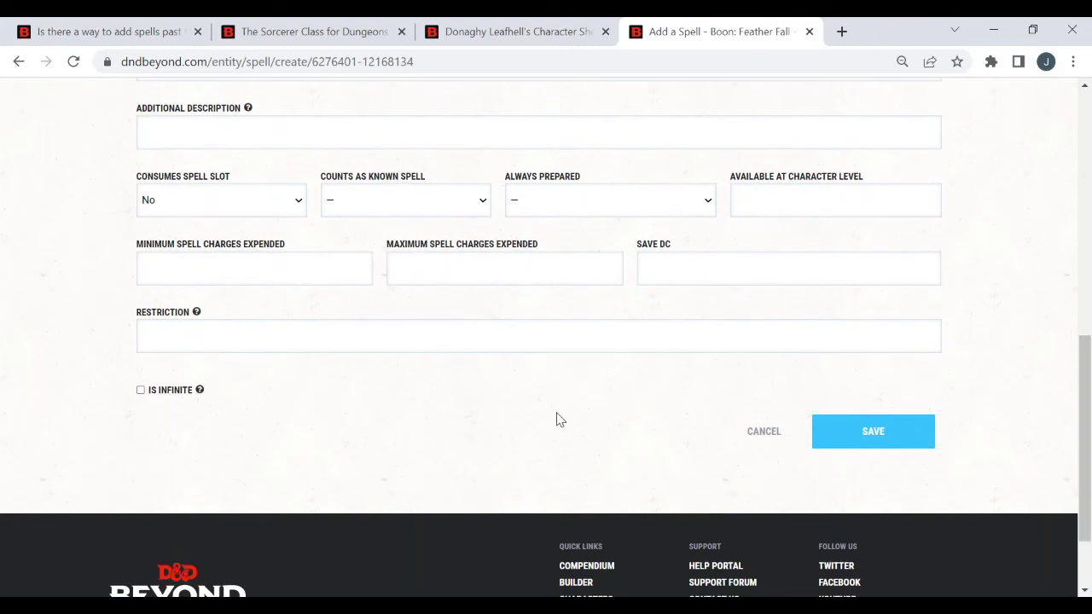
{"action": "left_click", "coordinate": [214, 204]}
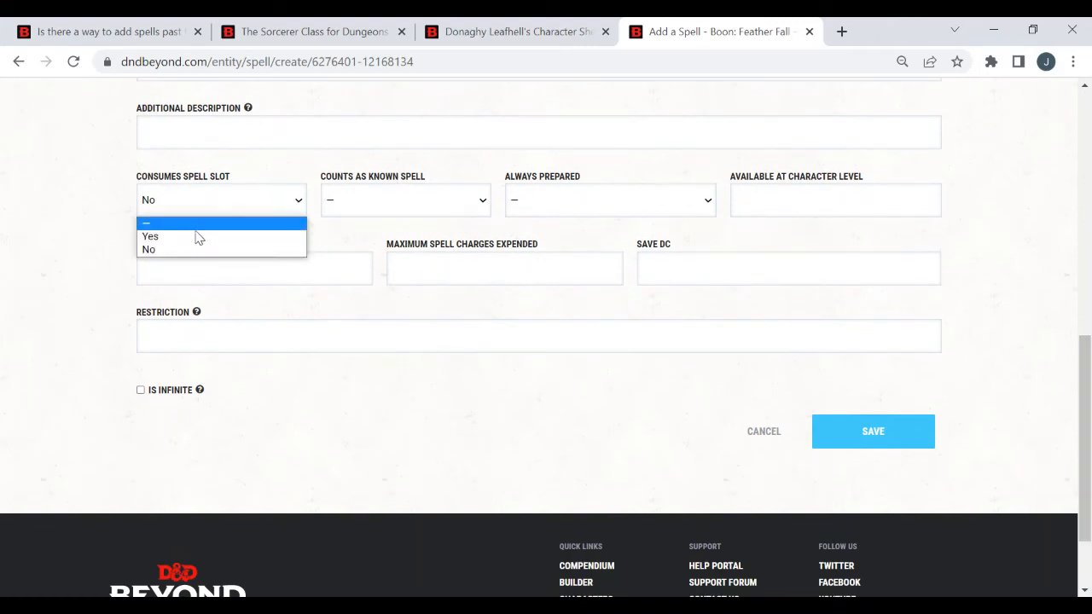
{"action": "left_click", "coordinate": [195, 237]}
{"action": "left_click", "coordinate": [409, 214]}
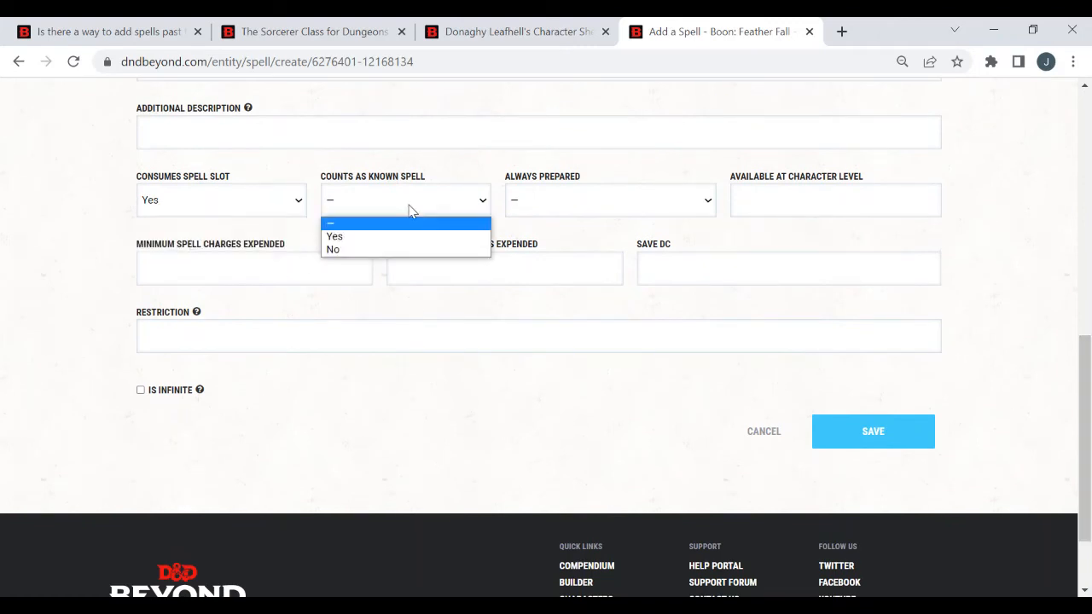
{"action": "left_click", "coordinate": [388, 250]}
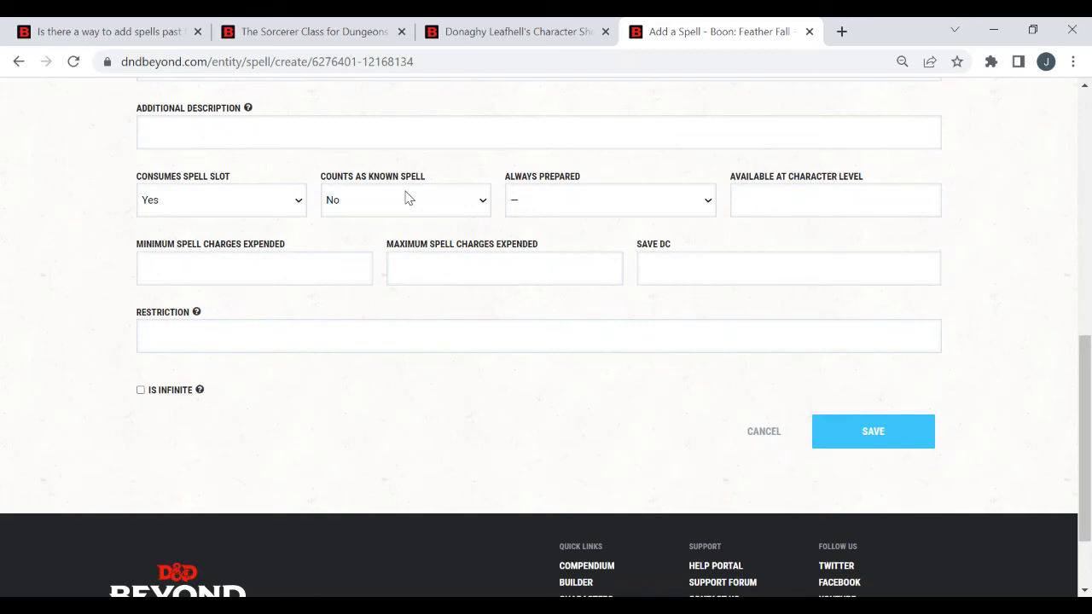
- Review the spells currently listed on the sorcerer's character sheet, including the 1st-level ones
{"action": "left_click", "coordinate": [248, 32]}
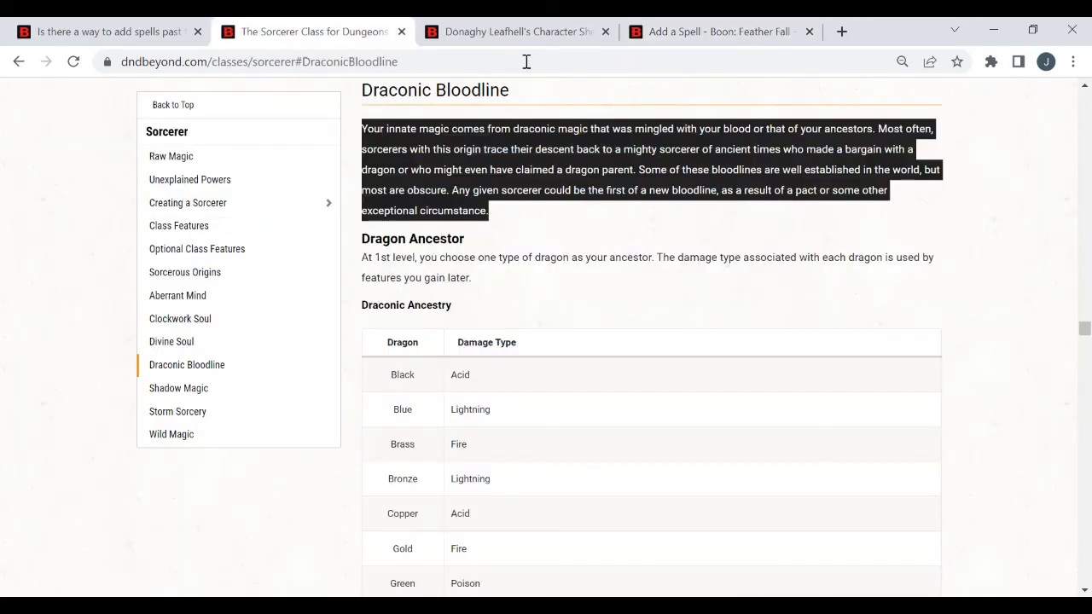
{"action": "left_click", "coordinate": [515, 32]}
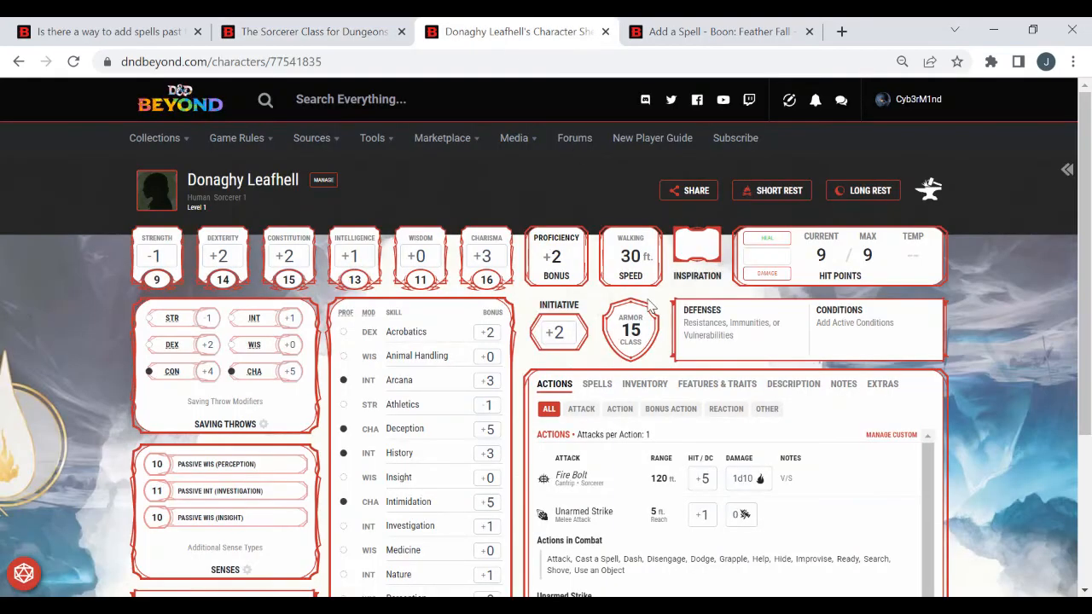
{"action": "left_click", "coordinate": [602, 394]}
{"action": "left_click_drag", "start_coordinate": [1082, 307], "coordinate": [1090, 455]}
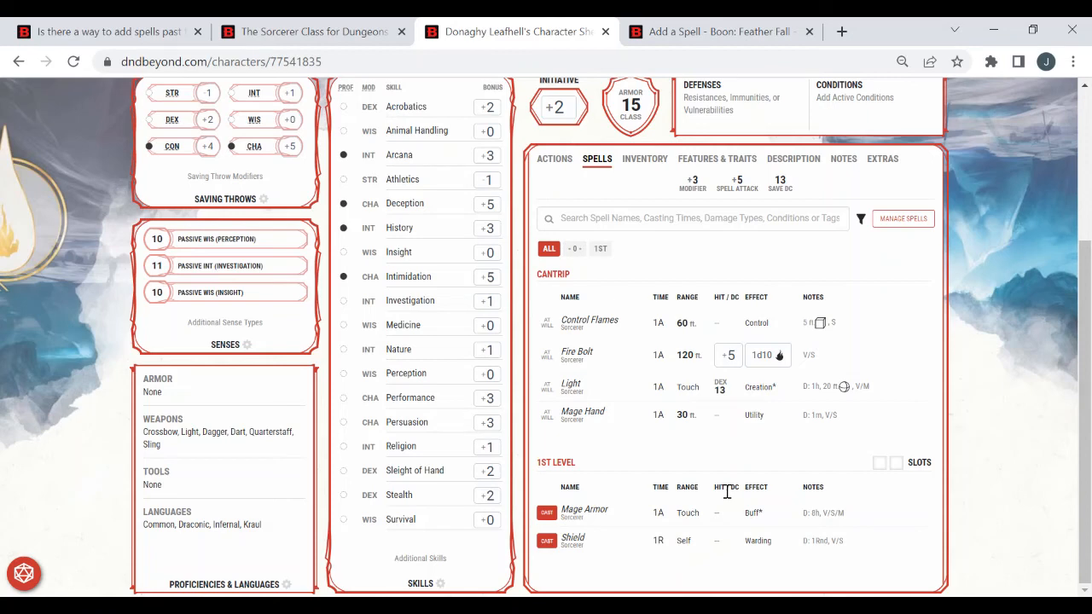
- Return to the Feather Fall spell form, make the spell available at character level 1 and save it
{"action": "left_click", "coordinate": [696, 36]}
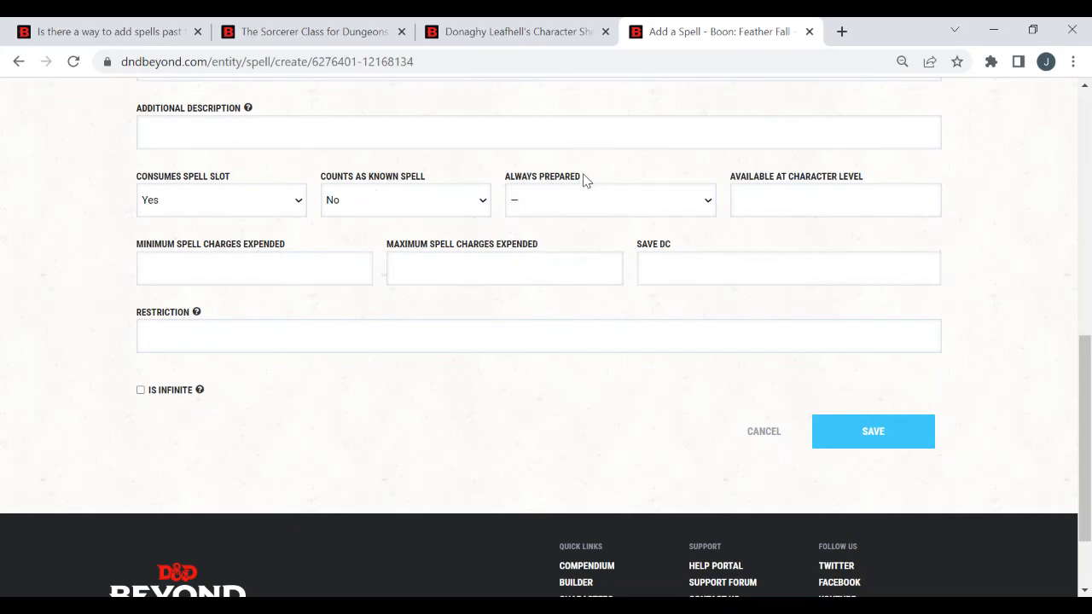
{"action": "left_click", "coordinate": [578, 199]}
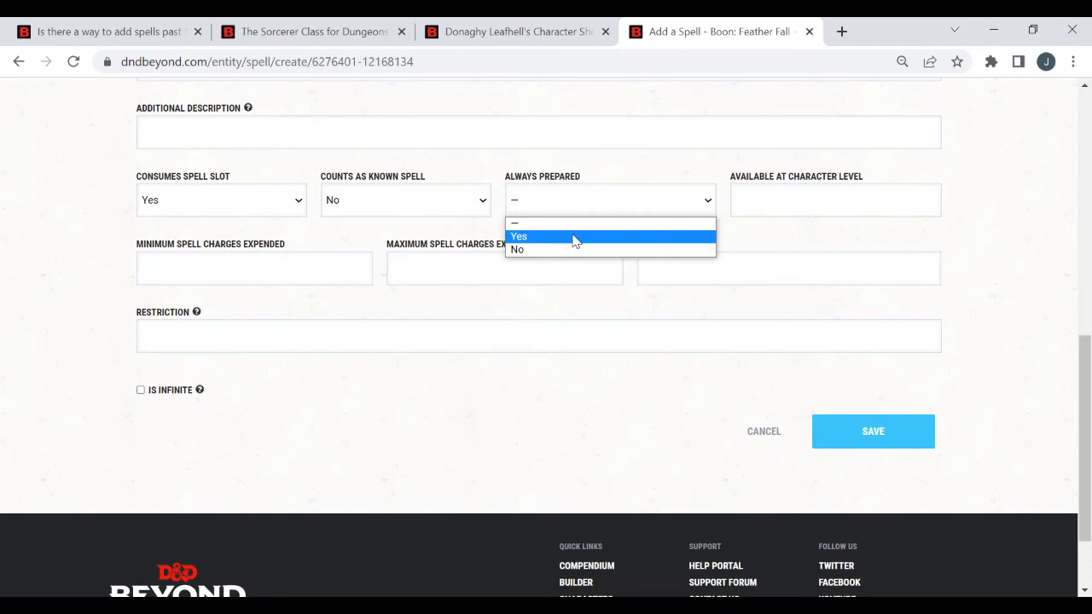
{"action": "left_click", "coordinate": [471, 311]}
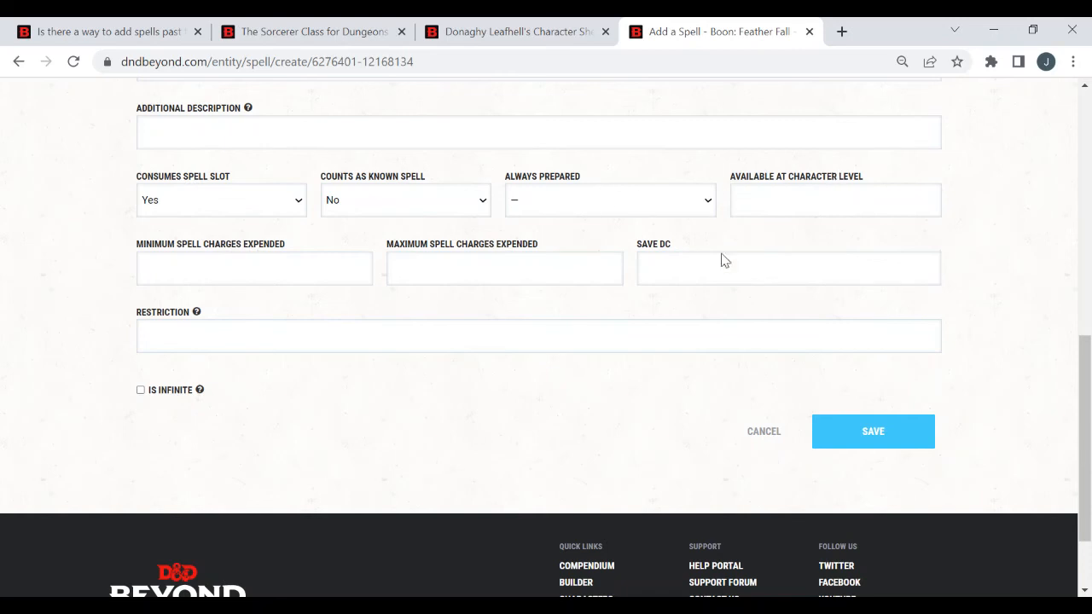
{"action": "left_click", "coordinate": [862, 192]}
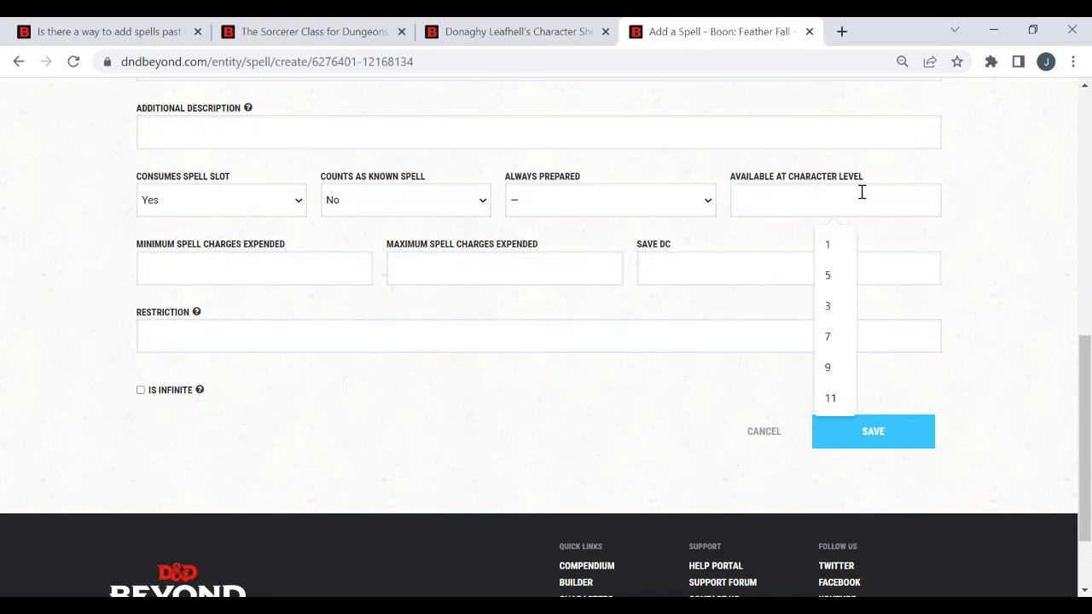
{"action": "type", "text": "1"}
{"action": "left_click", "coordinate": [1052, 215]}
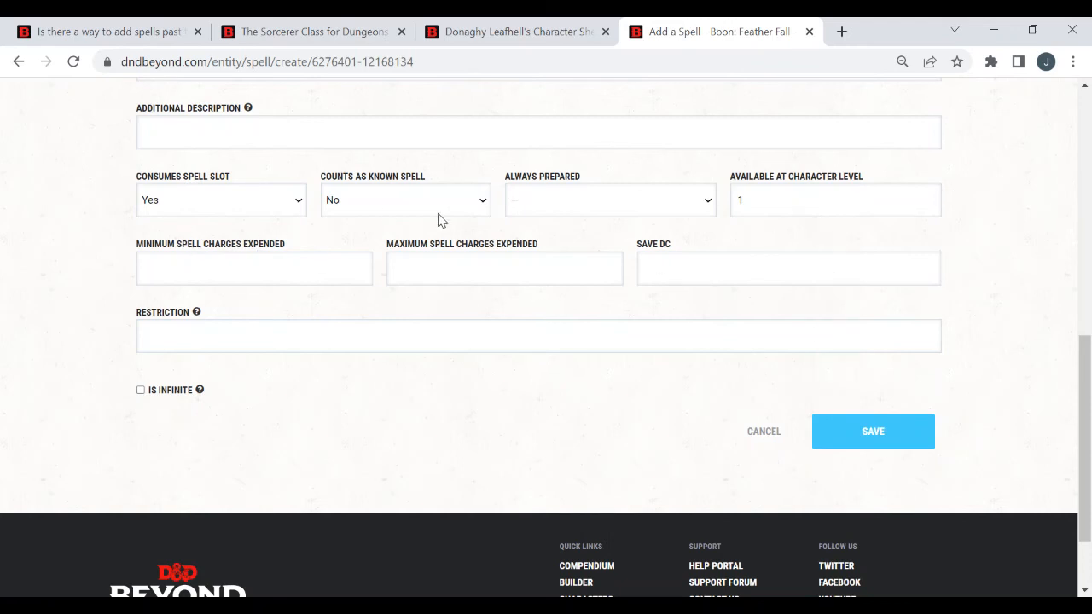
{"action": "left_click", "coordinate": [886, 452]}
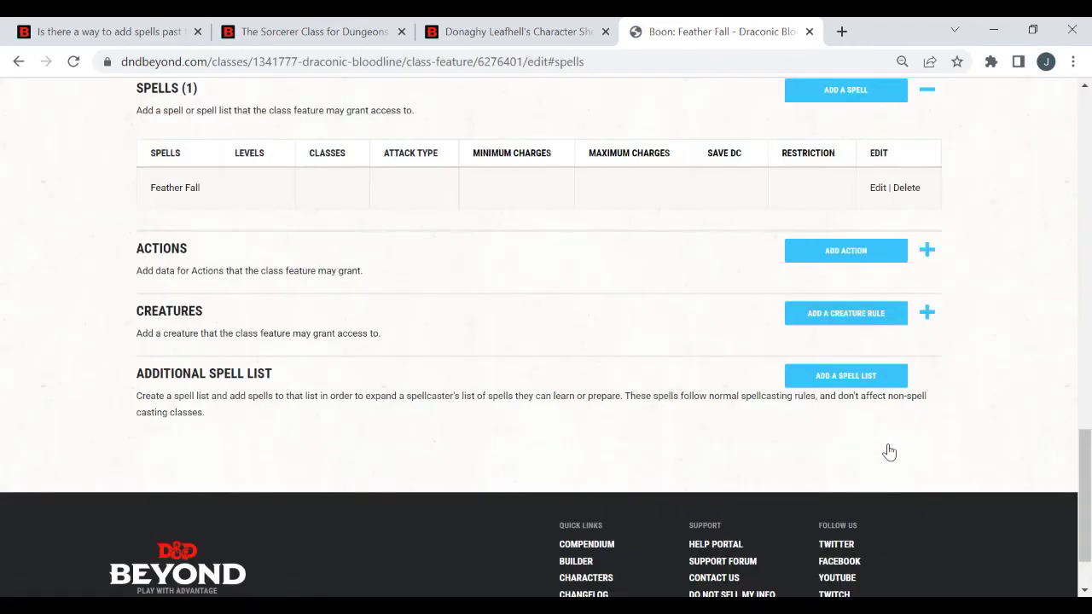
- Save the changes to the Boon: Feather Fall class feature
{"action": "scroll", "coordinate": [889, 452], "scroll_direction": "down", "scroll_amount": 1}
{"action": "left_click_drag", "start_coordinate": [1085, 477], "coordinate": [1085, 325]}
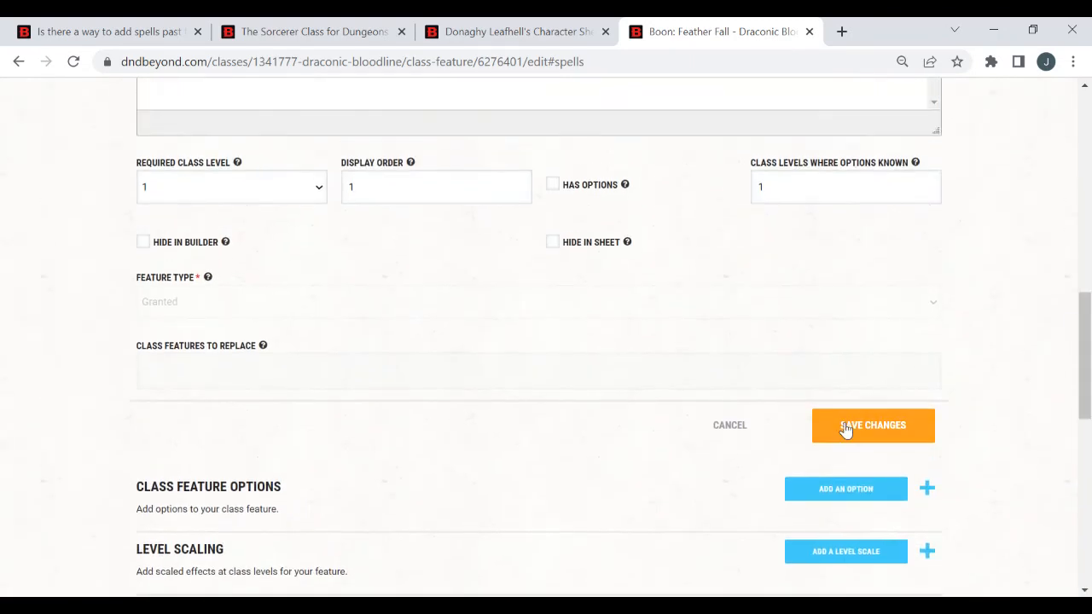
{"action": "left_click", "coordinate": [845, 429]}
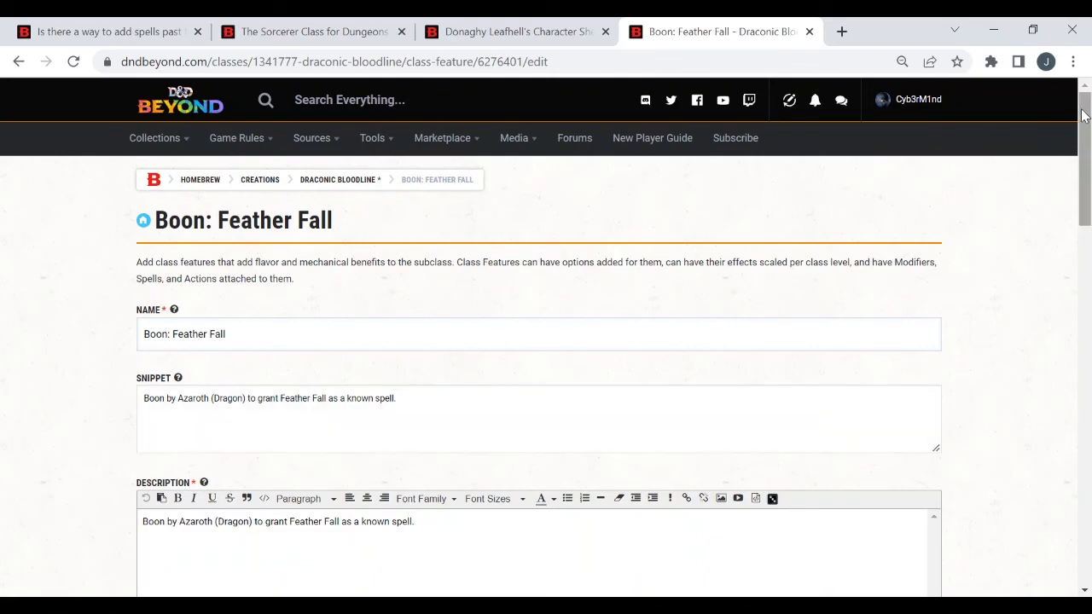
{"action": "left_click_drag", "start_coordinate": [1084, 115], "coordinate": [1083, 148]}
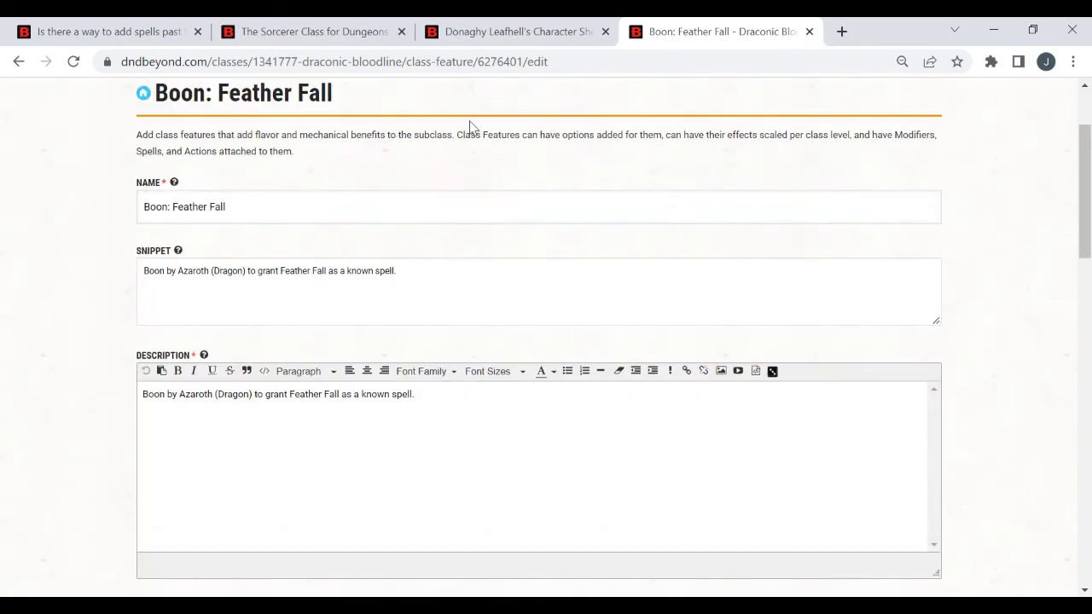
- Open the existing sorcerer in the Character Builder and allow Homebrew Content as a source for the character
{"action": "left_click", "coordinate": [474, 28]}
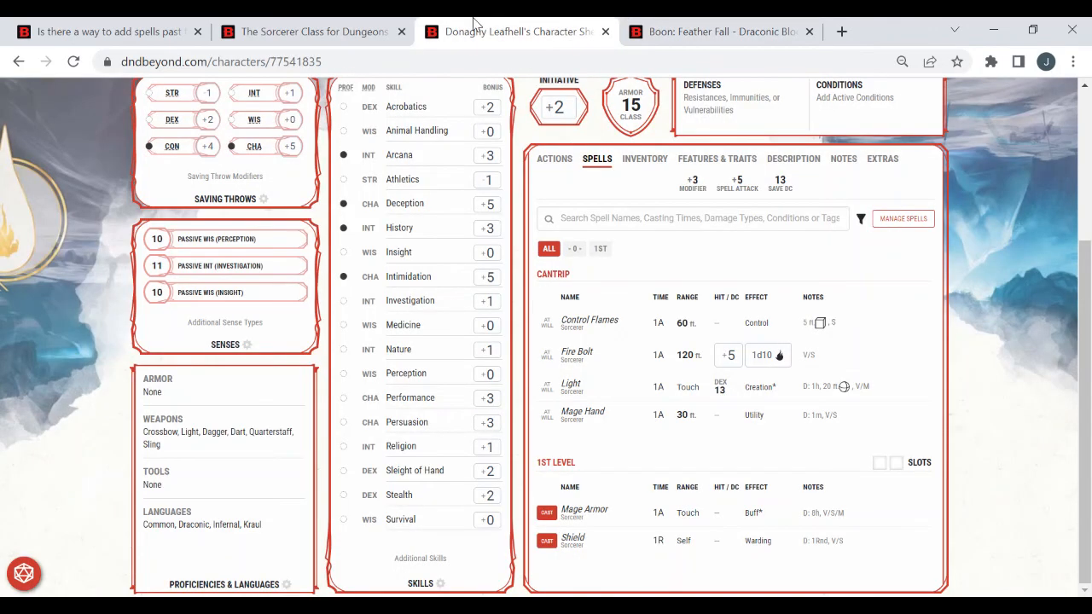
{"action": "left_click_drag", "start_coordinate": [1087, 386], "coordinate": [1076, 188]}
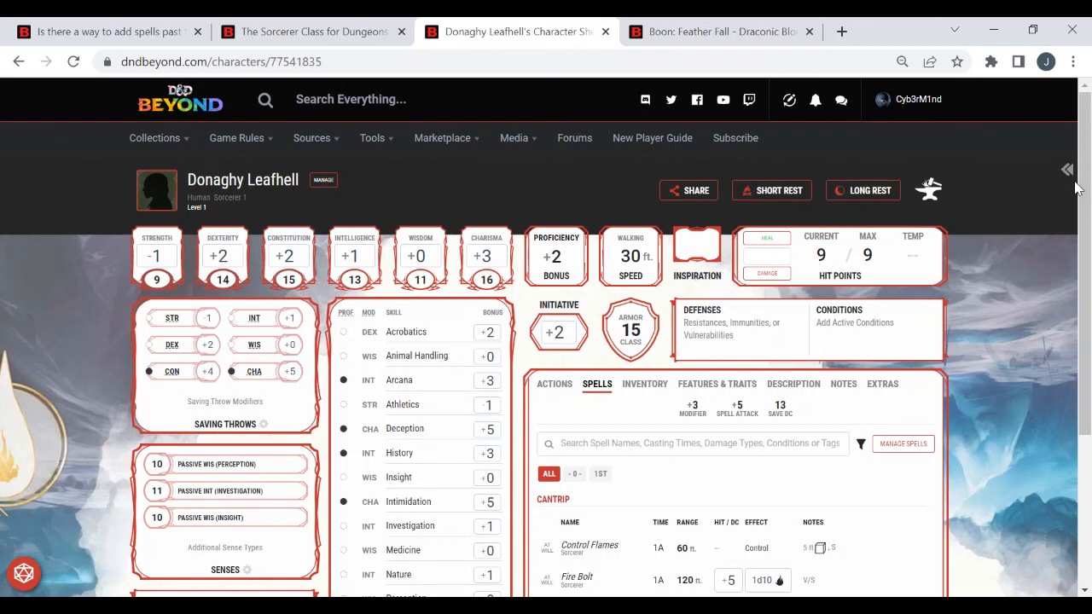
{"action": "left_click", "coordinate": [921, 198]}
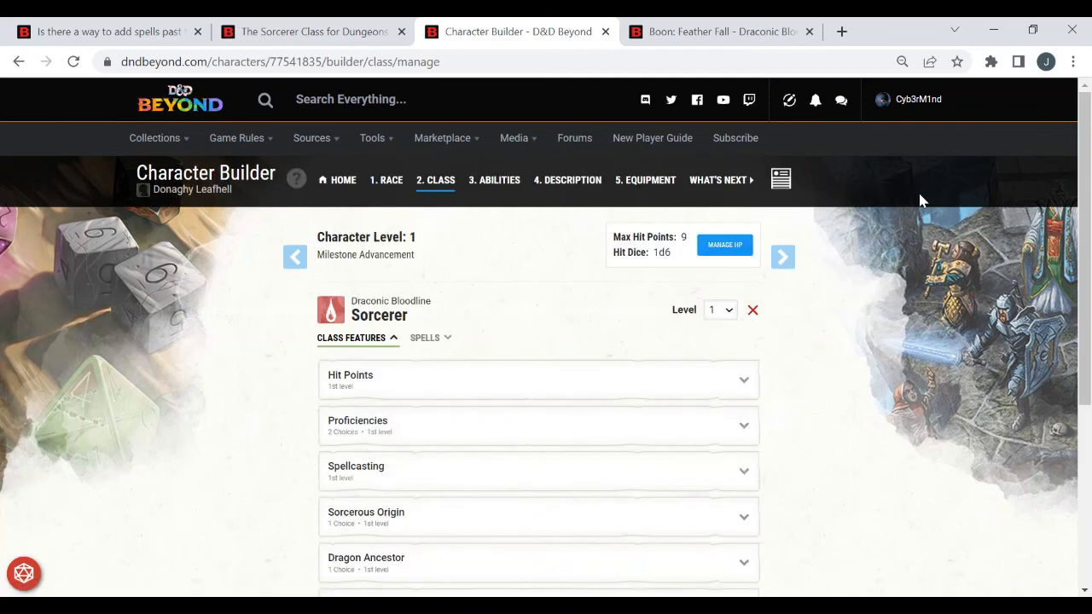
{"action": "scroll", "coordinate": [552, 332], "scroll_direction": "down", "scroll_amount": 3}
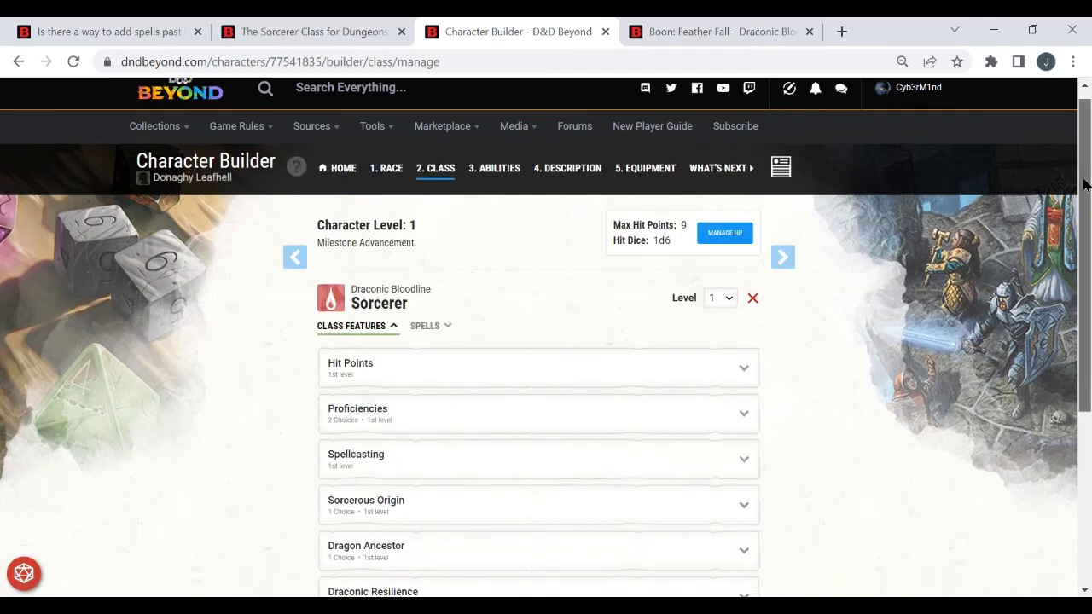
{"action": "left_click", "coordinate": [551, 294]}
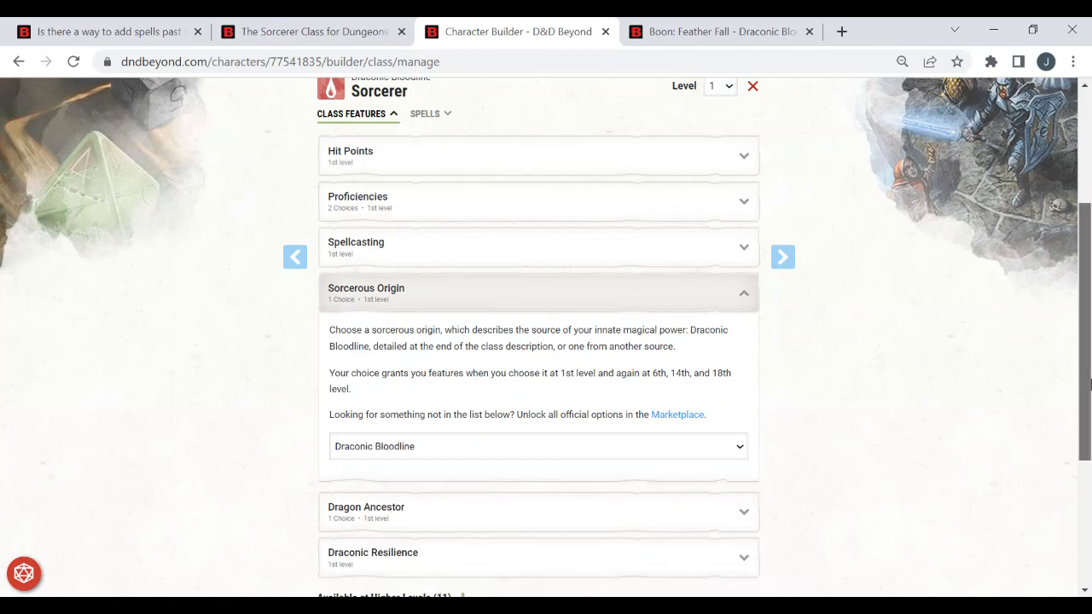
{"action": "left_click_drag", "start_coordinate": [1086, 388], "coordinate": [1085, 262]}
{"action": "left_click", "coordinate": [348, 180]}
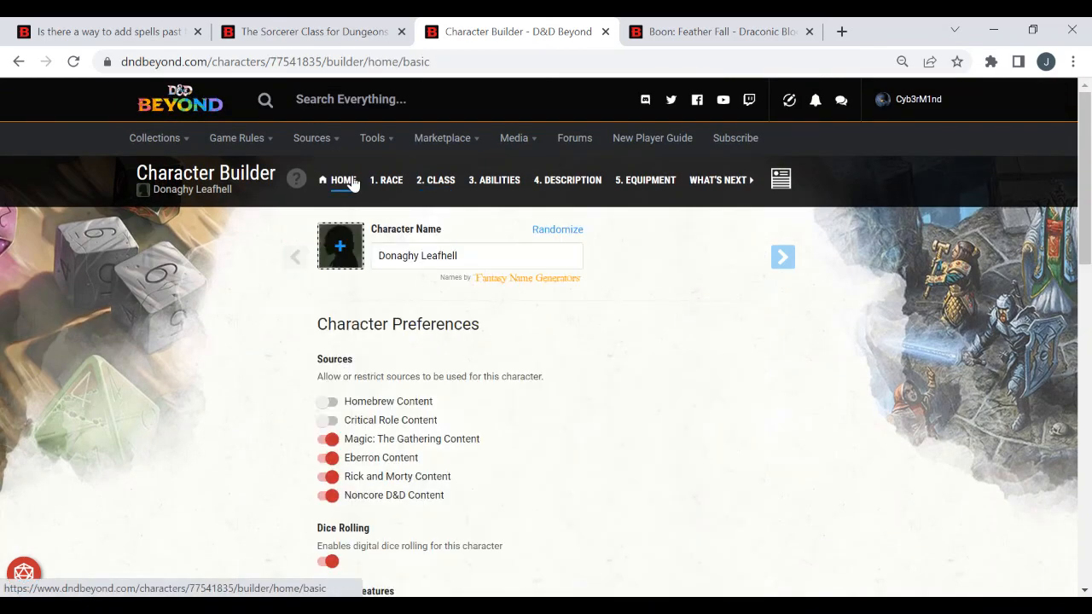
{"action": "left_click", "coordinate": [330, 401]}
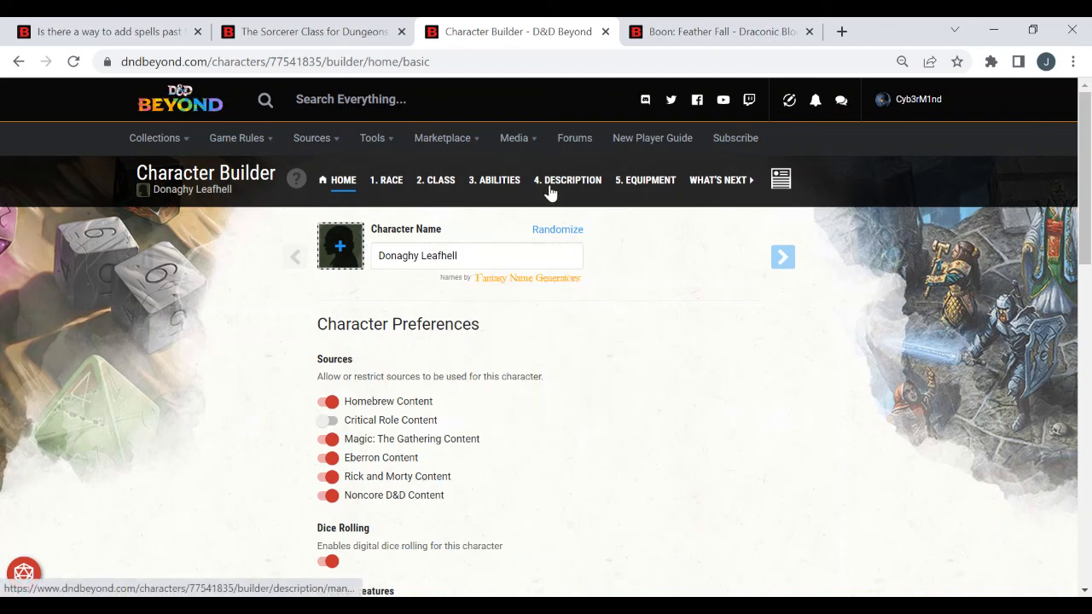
- Change the character's Sorcerous Origin to the homebrew Draconic Bloodline * subclass
{"action": "left_click", "coordinate": [429, 195]}
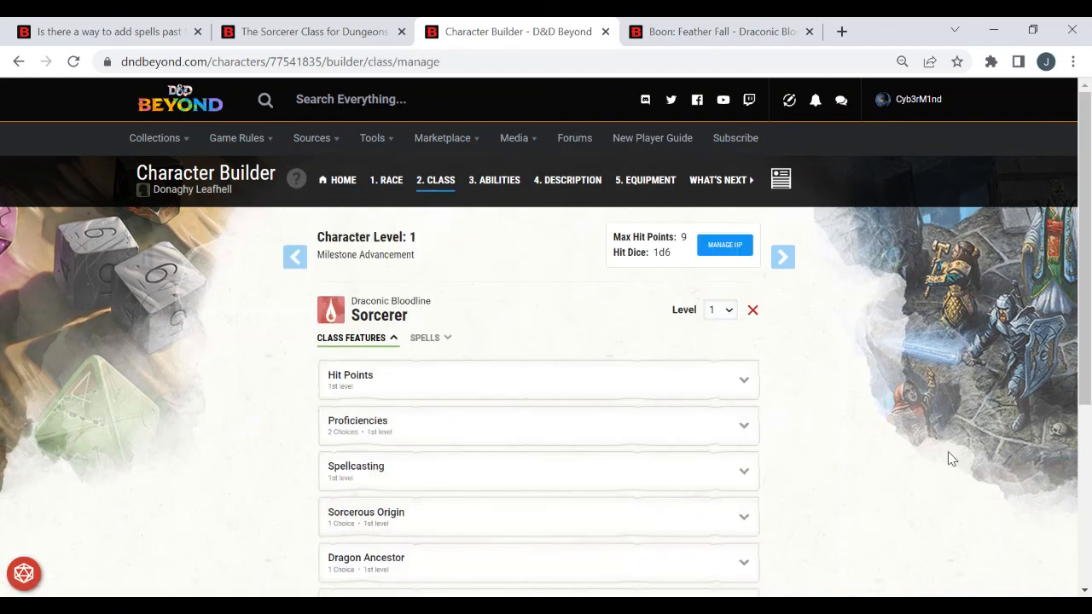
{"action": "left_click", "coordinate": [708, 519]}
{"action": "scroll", "coordinate": [874, 384], "scroll_direction": "down", "scroll_amount": 3}
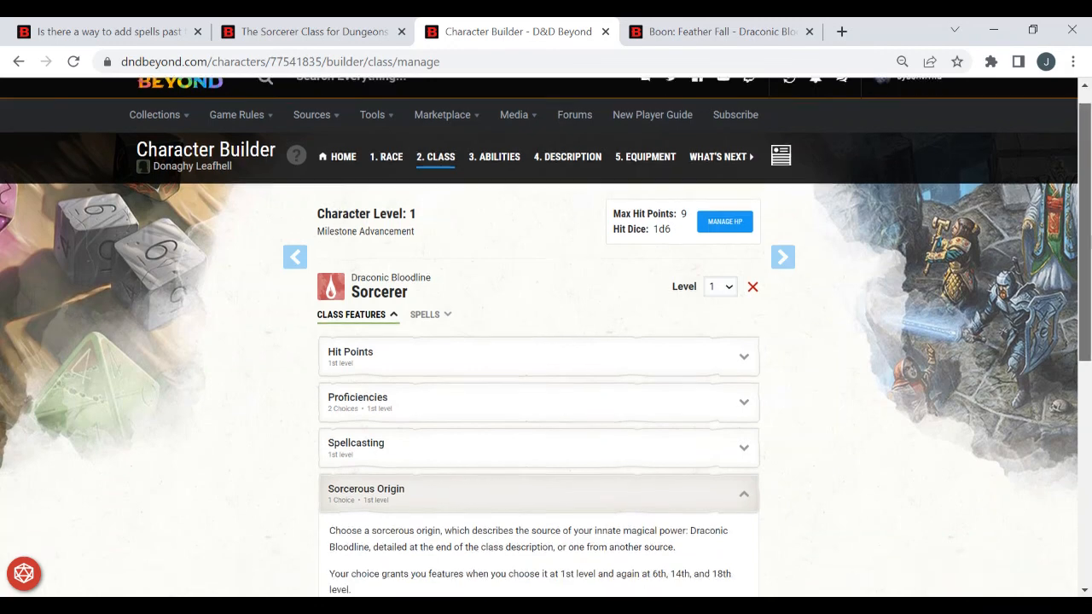
{"action": "left_click", "coordinate": [598, 455]}
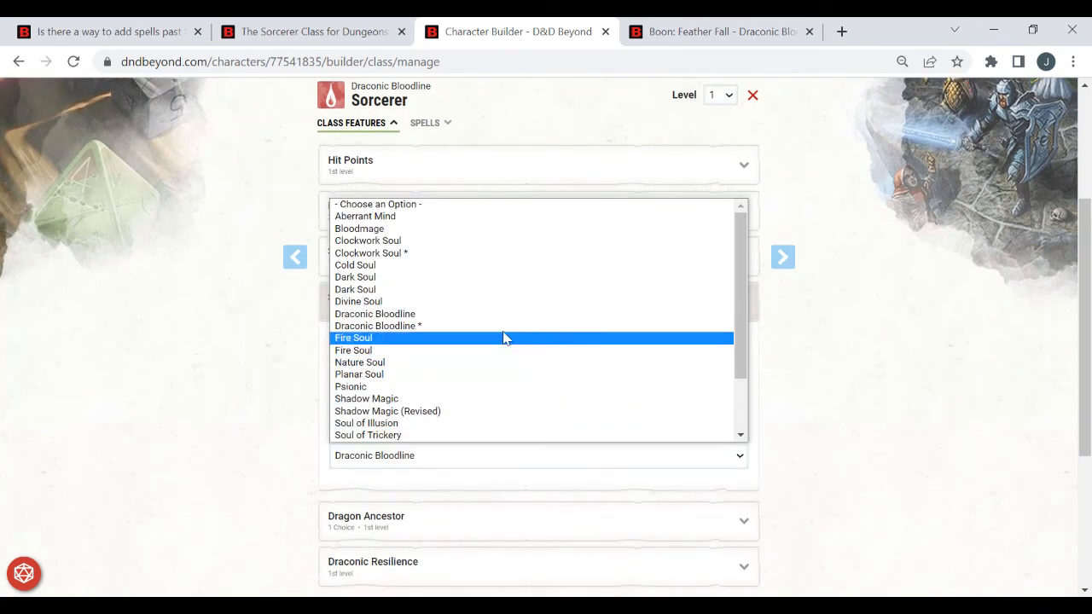
{"action": "left_click", "coordinate": [425, 329]}
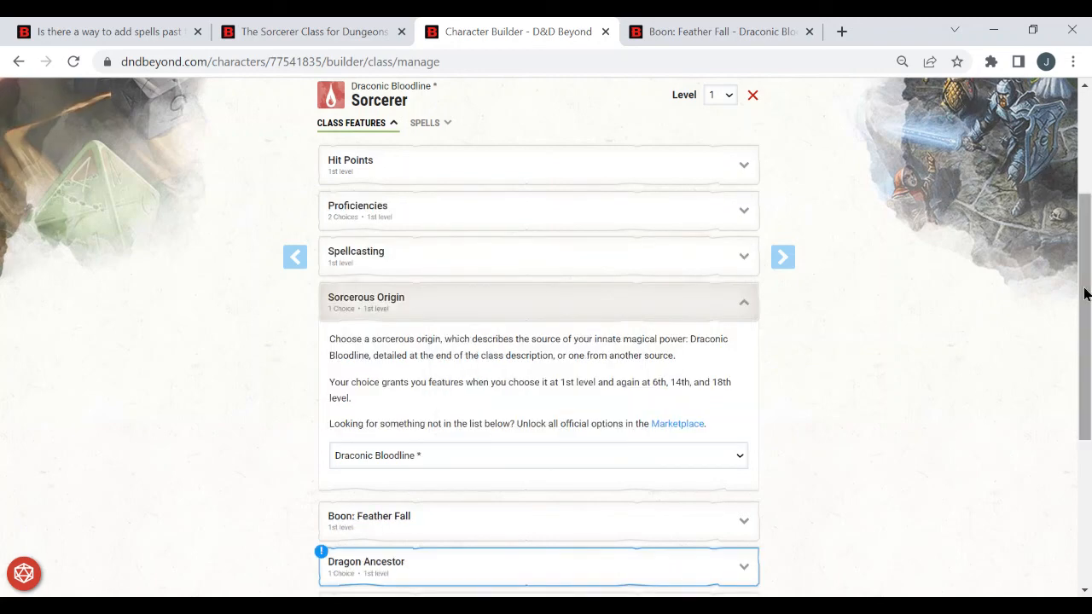
- Choose Gold Dragon as the character's Dragon Ancestor
{"action": "left_click_drag", "start_coordinate": [1083, 325], "coordinate": [1083, 469]}
{"action": "left_click", "coordinate": [526, 273]}
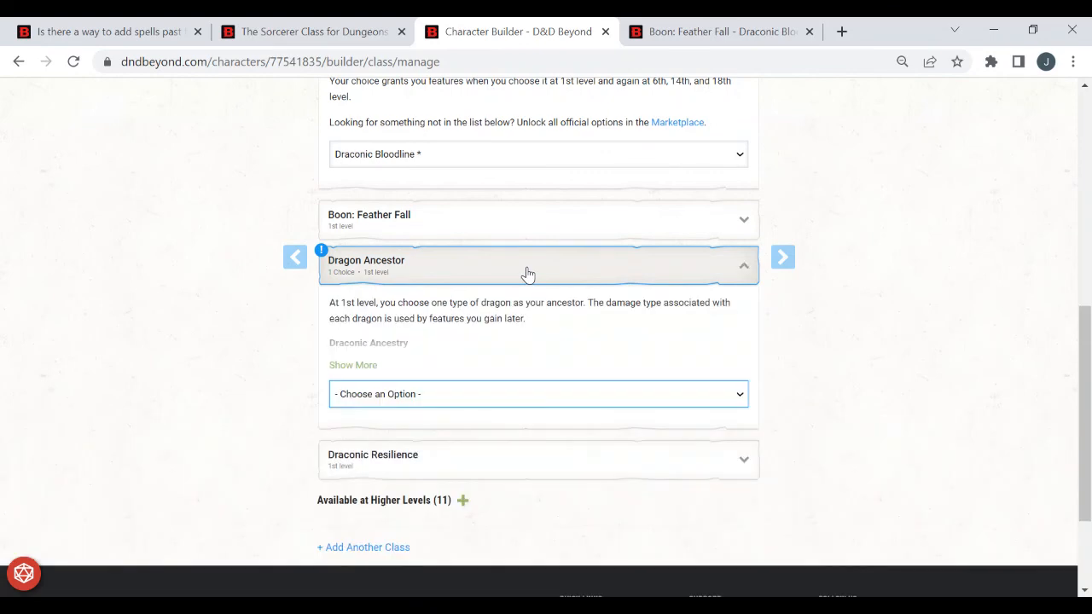
{"action": "left_click", "coordinate": [517, 394]}
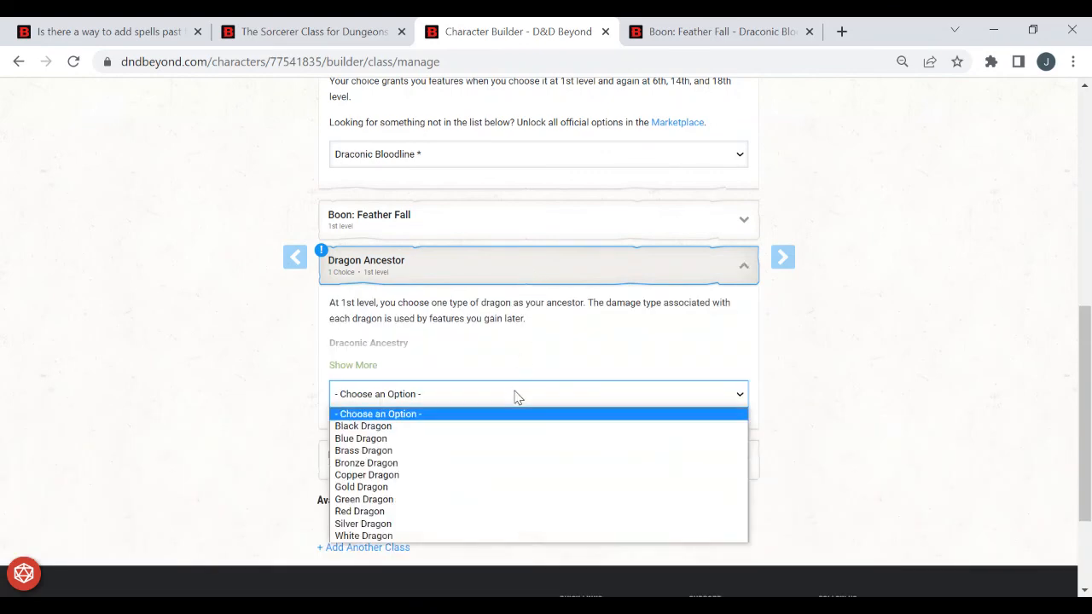
{"action": "left_click", "coordinate": [419, 487]}
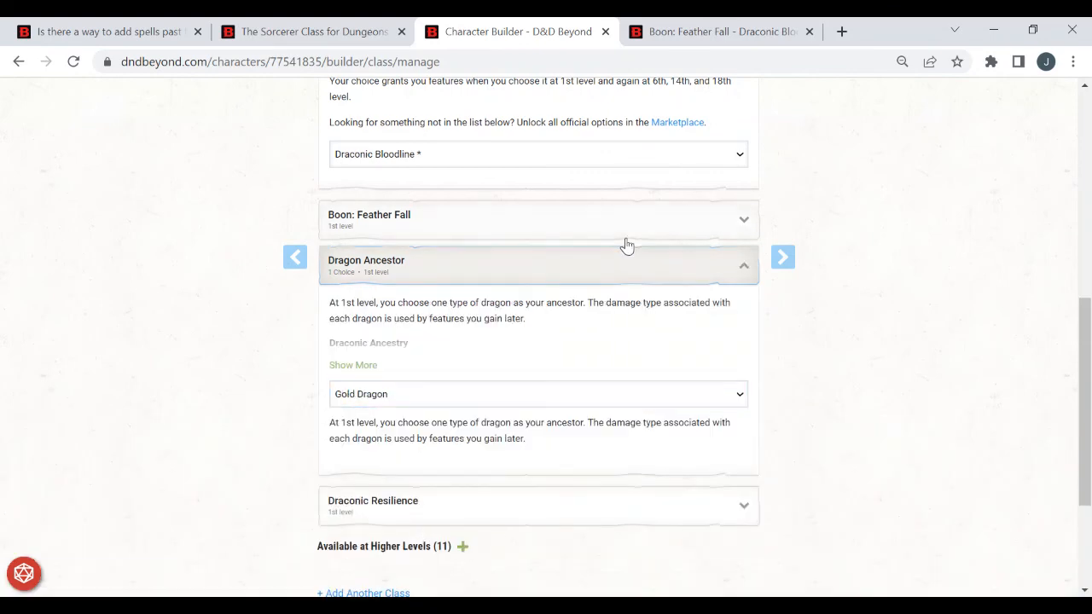
- Collapse the Dragon Ancestor feature and expand Boon: Feather Fall to check its description
{"action": "left_click", "coordinate": [648, 269]}
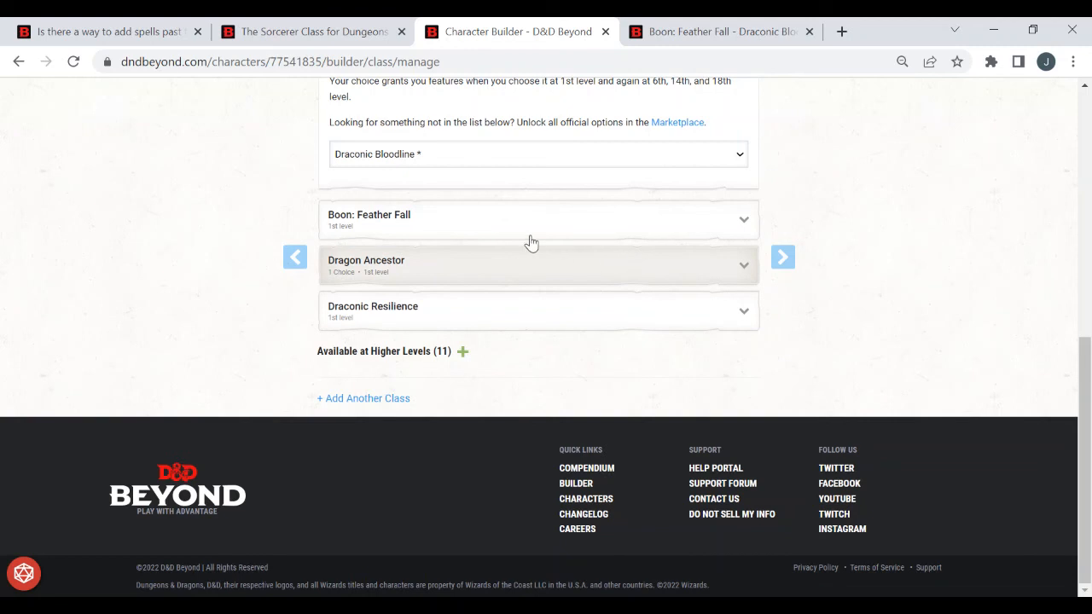
{"action": "left_click", "coordinate": [475, 225]}
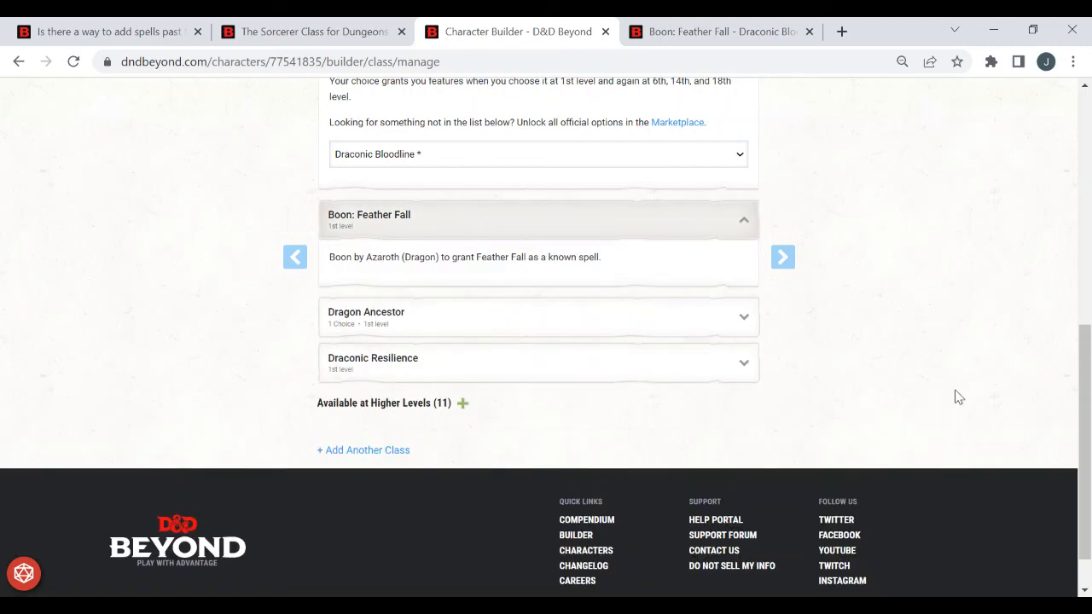
- Open the character sheet's spell list and cast the 1st-level Feather Fall spell granted by the boon
{"action": "left_click_drag", "start_coordinate": [1085, 426], "coordinate": [1086, 194]}
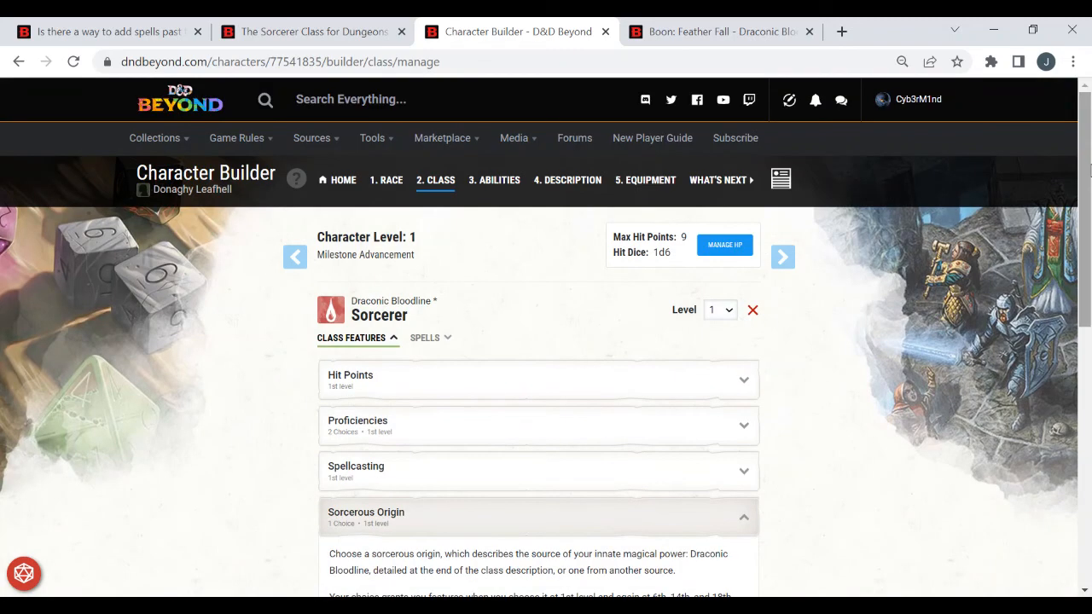
{"action": "left_click", "coordinate": [780, 180]}
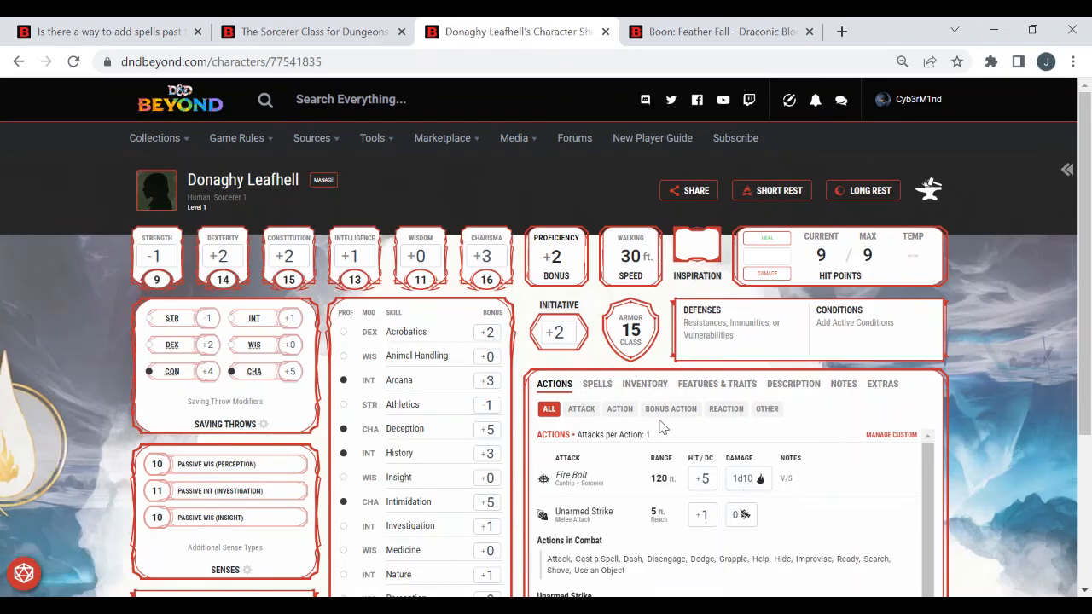
{"action": "left_click", "coordinate": [597, 385]}
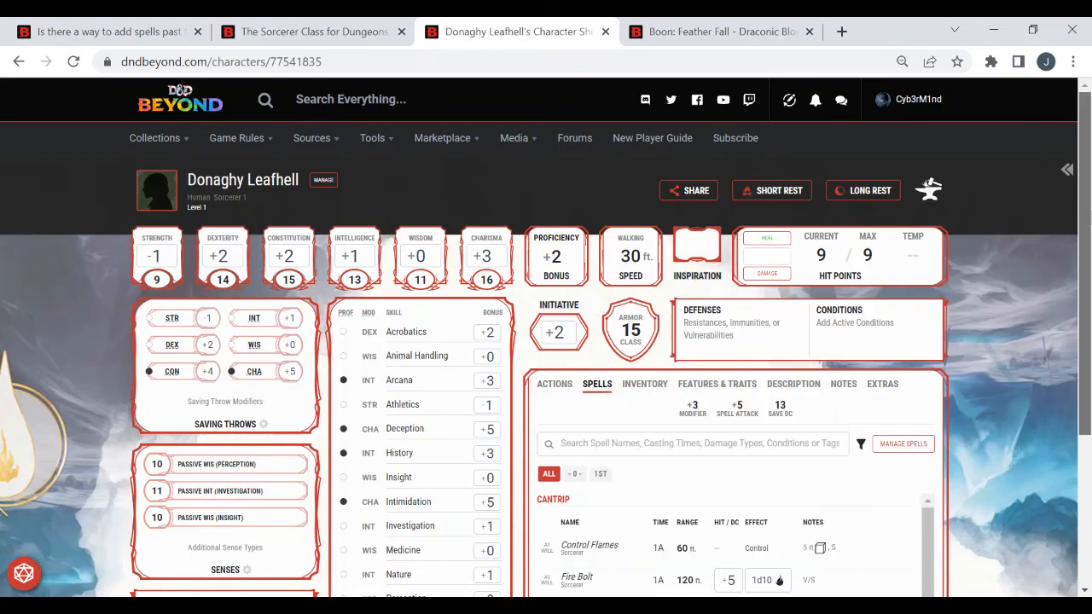
{"action": "scroll", "coordinate": [1085, 267], "scroll_direction": "down", "scroll_amount": 3}
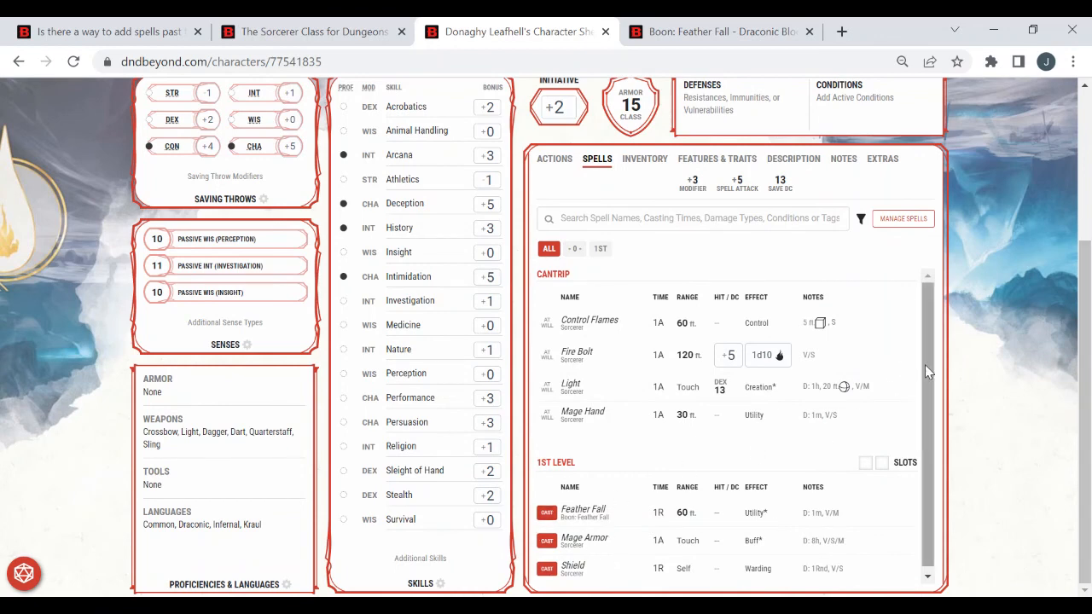
{"action": "left_click", "coordinate": [546, 514]}
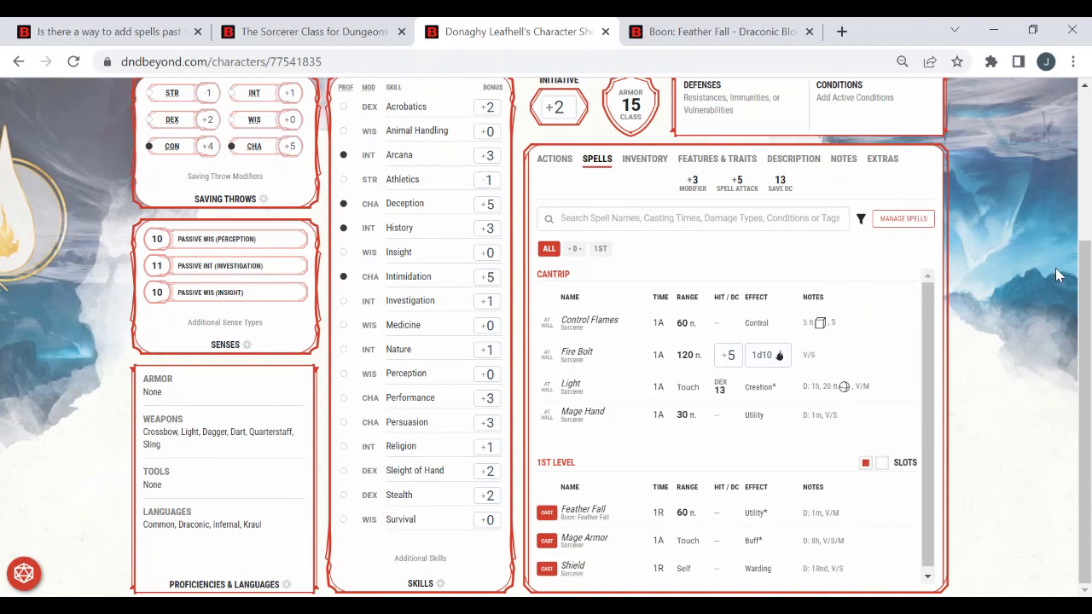
{"action": "left_click_drag", "start_coordinate": [1085, 290], "coordinate": [1088, 119]}
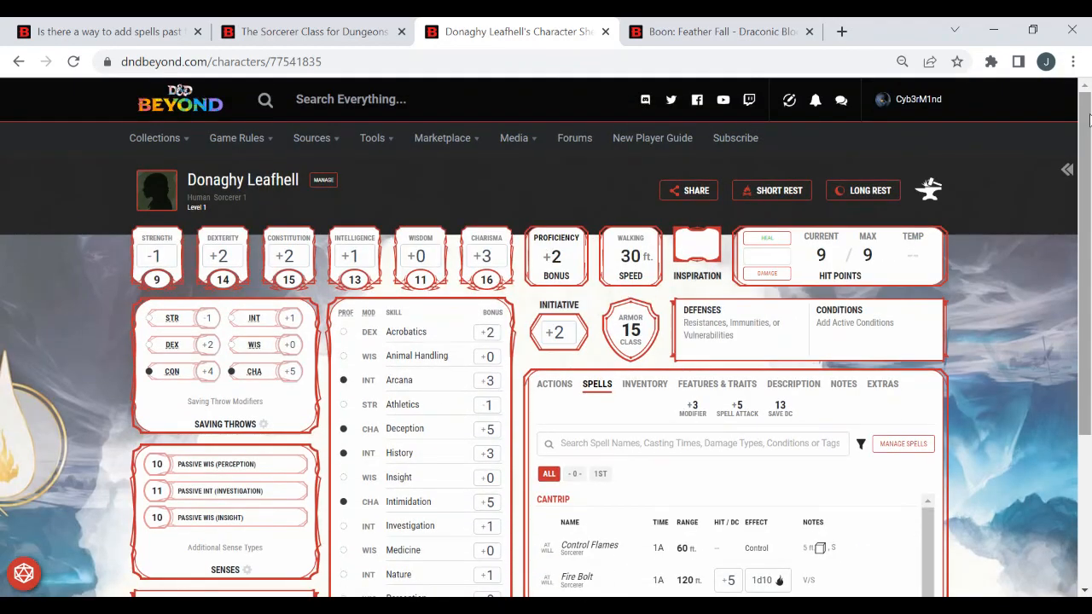